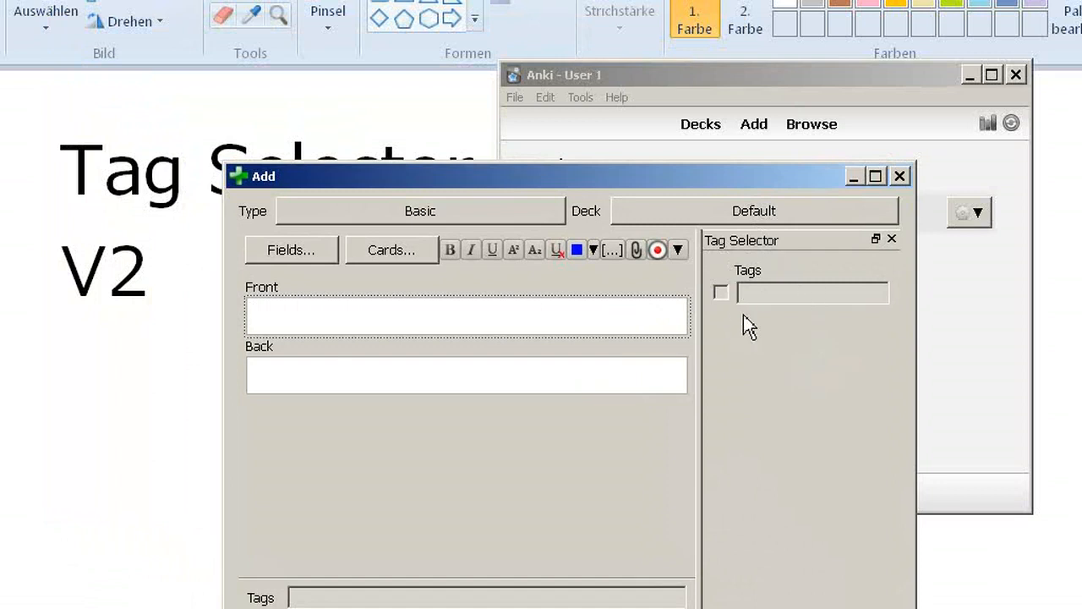
Enter "math" in the first tag field of the Tag Selector
left_click_drag(760, 200, 871, 243)
left_click(754, 248)
type("math")
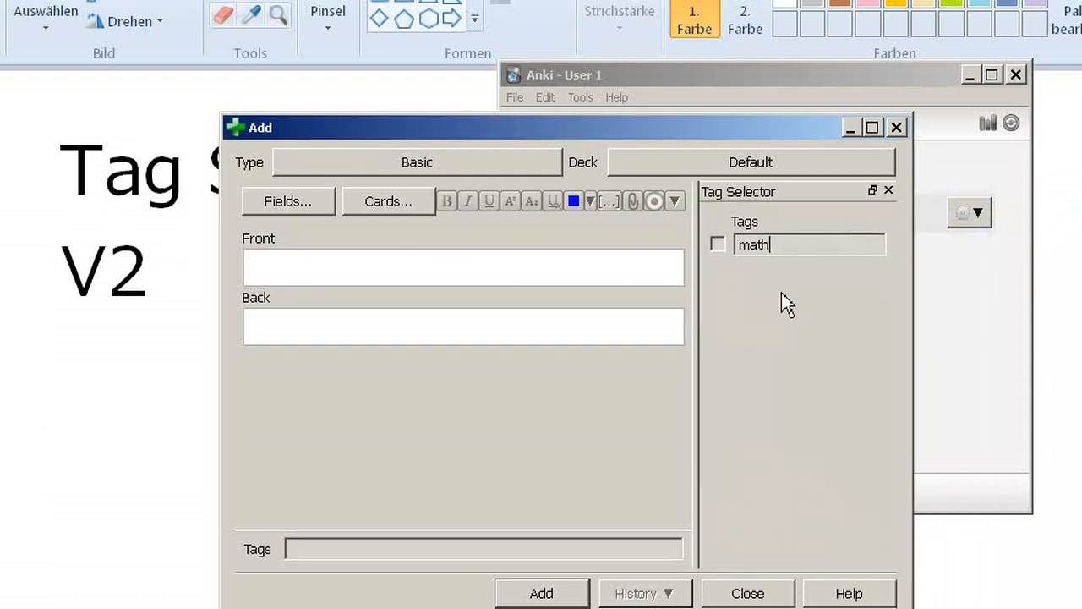
Try out the math checkbox by applying the tag to the new note and removing it again
left_click(382, 547)
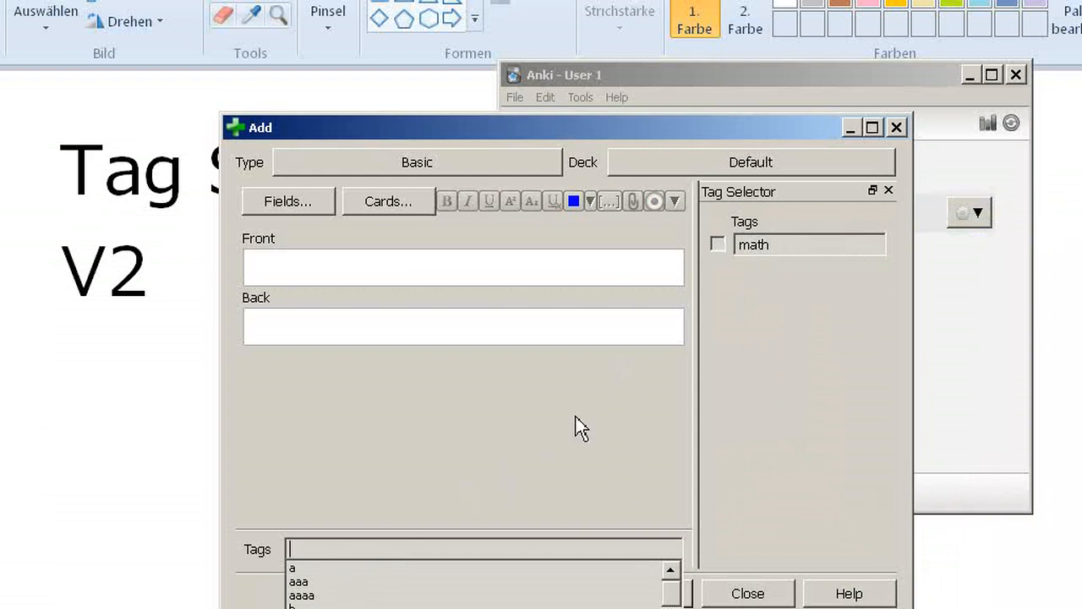
left_click(721, 248)
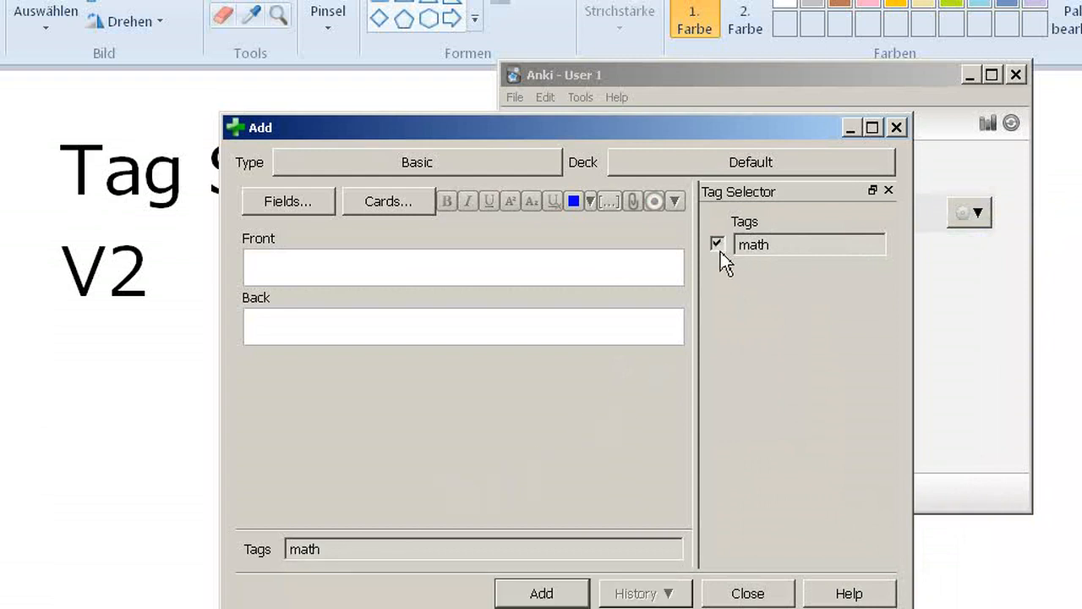
left_click(720, 248)
left_click(721, 247)
left_click(720, 249)
Add a second Tag Selector field reading "physics" and apply the math tag to the note
right_click(779, 281)
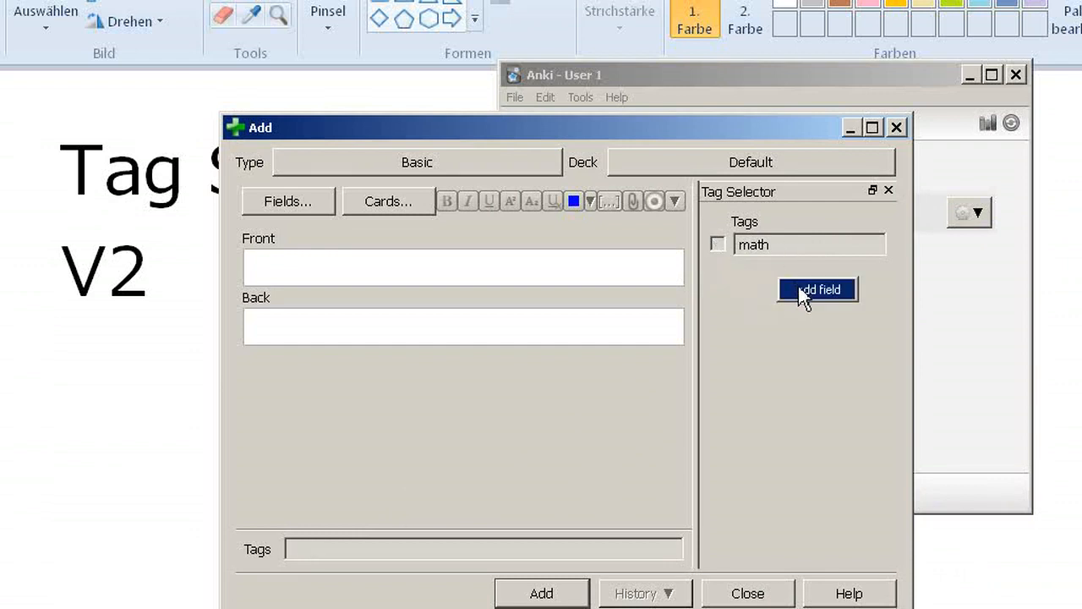
left_click(799, 290)
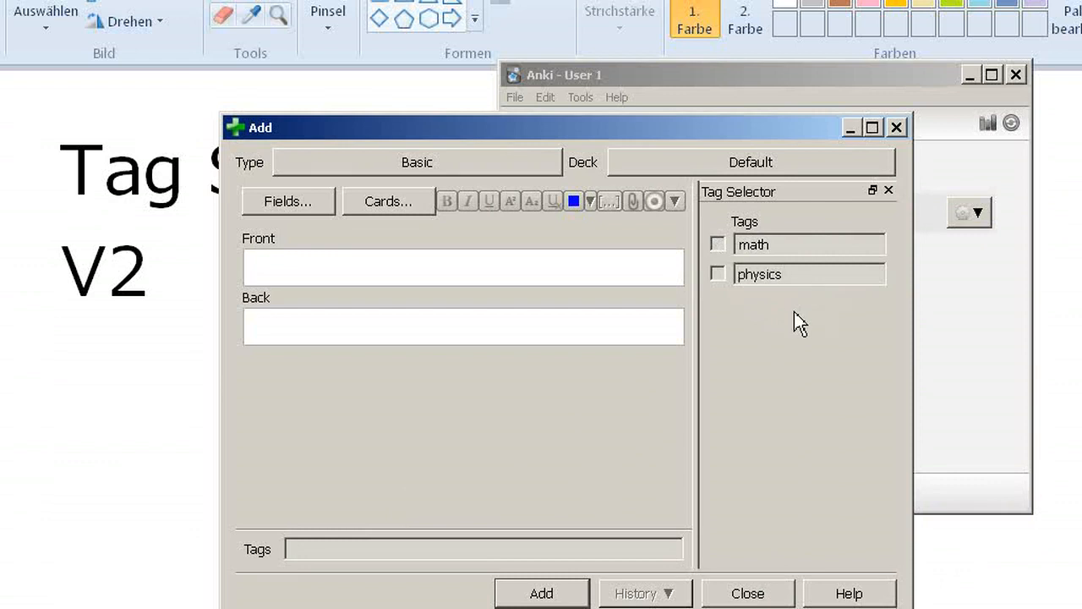
left_click(718, 246)
Fill in the note's Front with "asdfsafssfs" and its Back with "affssdf"
left_click(446, 280)
type("asdfsafssfs")
left_click(444, 325)
type("affssdf")
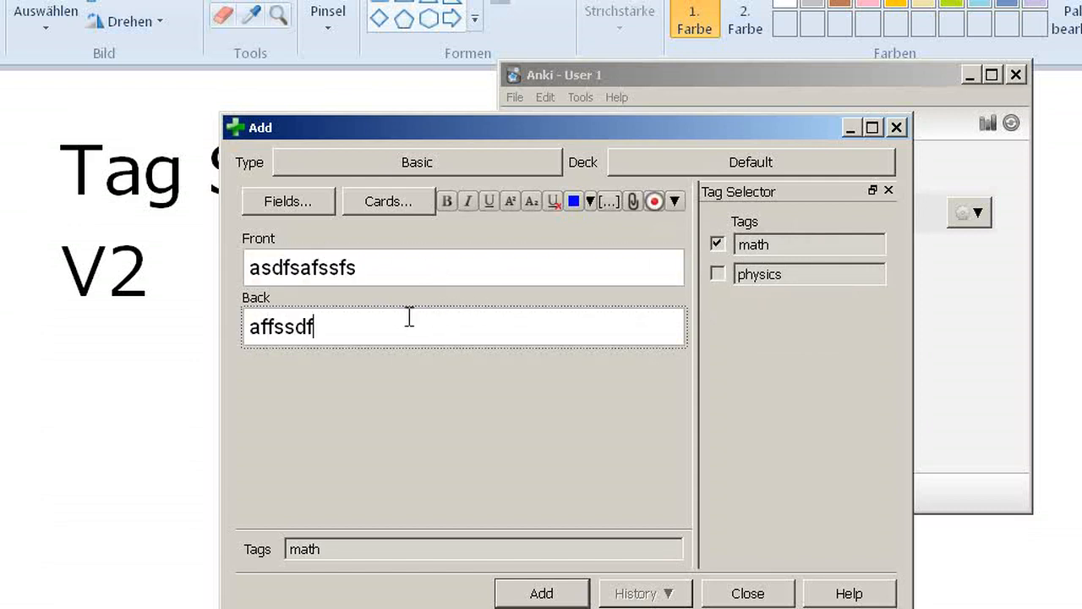
Take the math tag off the note, then apply both physics and math
left_click(718, 246)
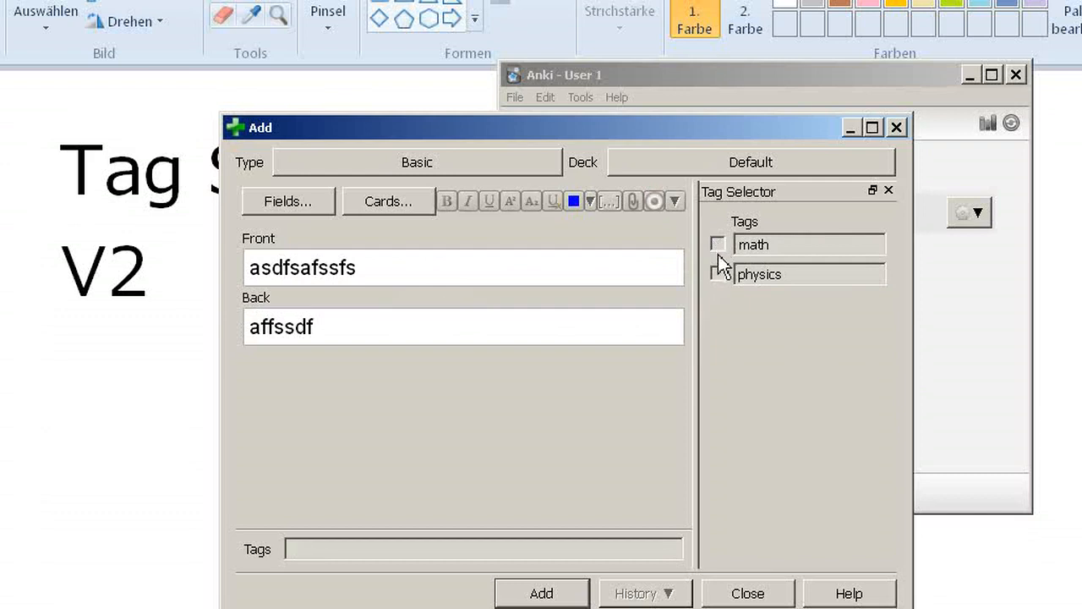
left_click(717, 274)
left_click(717, 244)
Add a third Tag Selector field reading "math physics" and take the separate physics and math tags off the note
left_click(751, 310)
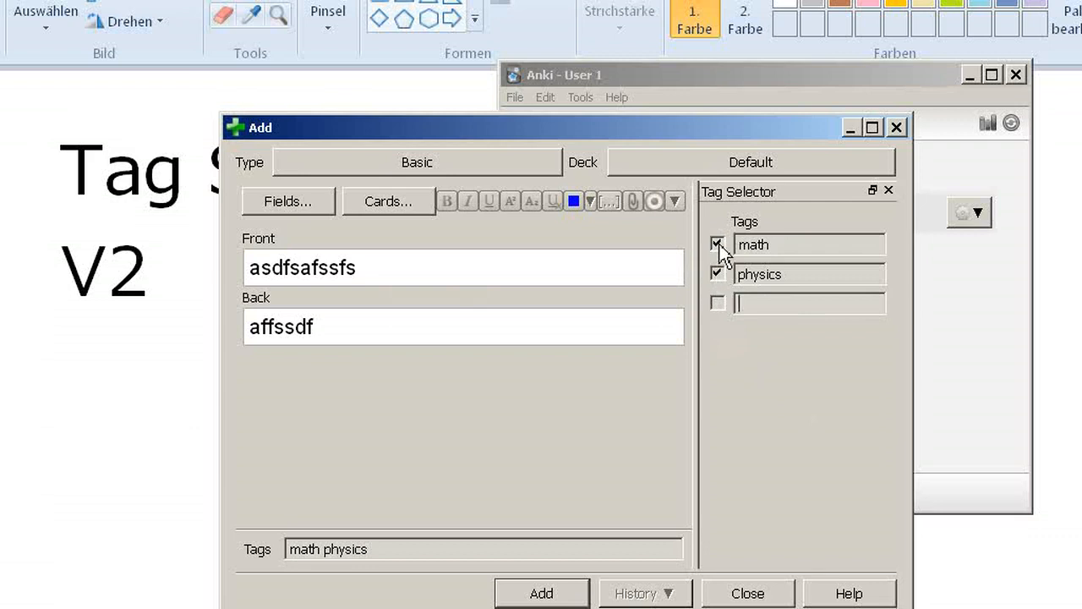
type("m")
left_click(717, 273)
left_click(717, 244)
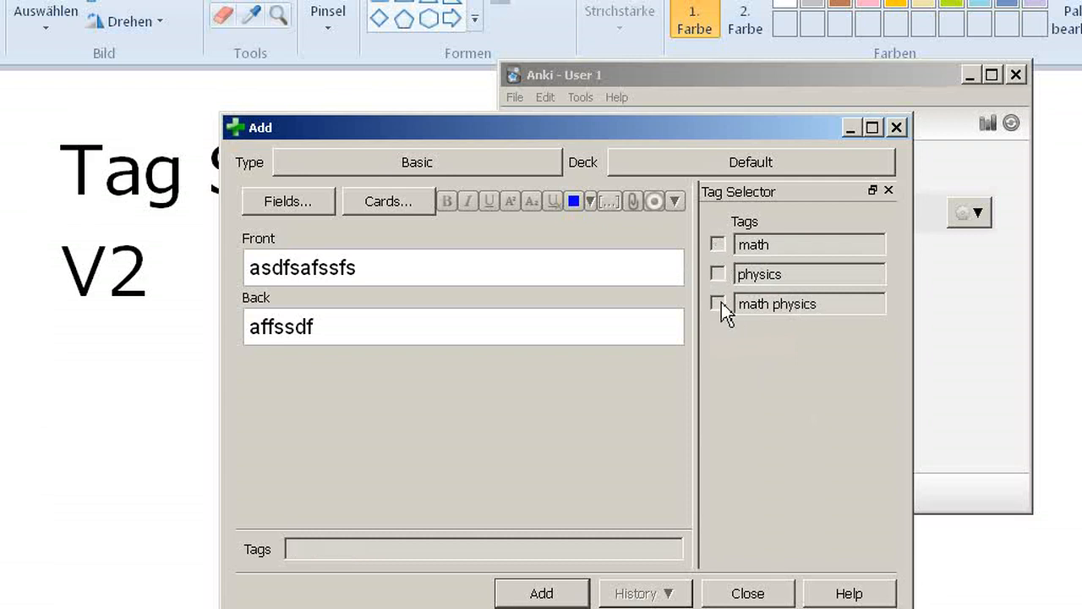
Toggle the combined "math physics" entry, leaving both of its tags applied to the note
left_click(719, 303)
left_click(720, 303)
left_click(720, 303)
Extend the third tag field to "math physics a b d" and reapply it to the note
left_click_drag(770, 305, 776, 305)
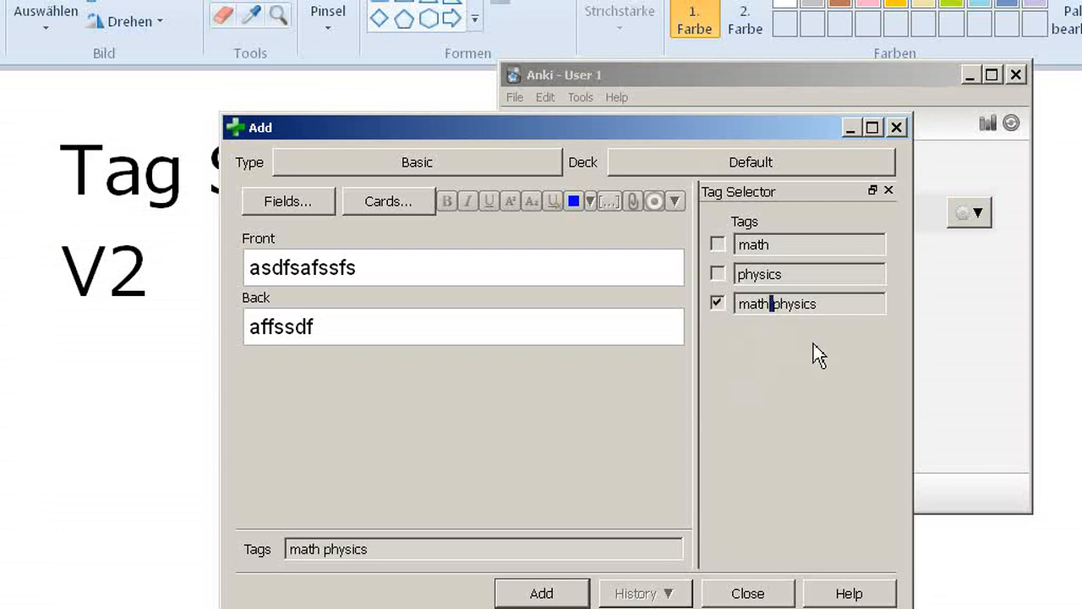
left_click(840, 303)
left_click(722, 308)
left_click(722, 308)
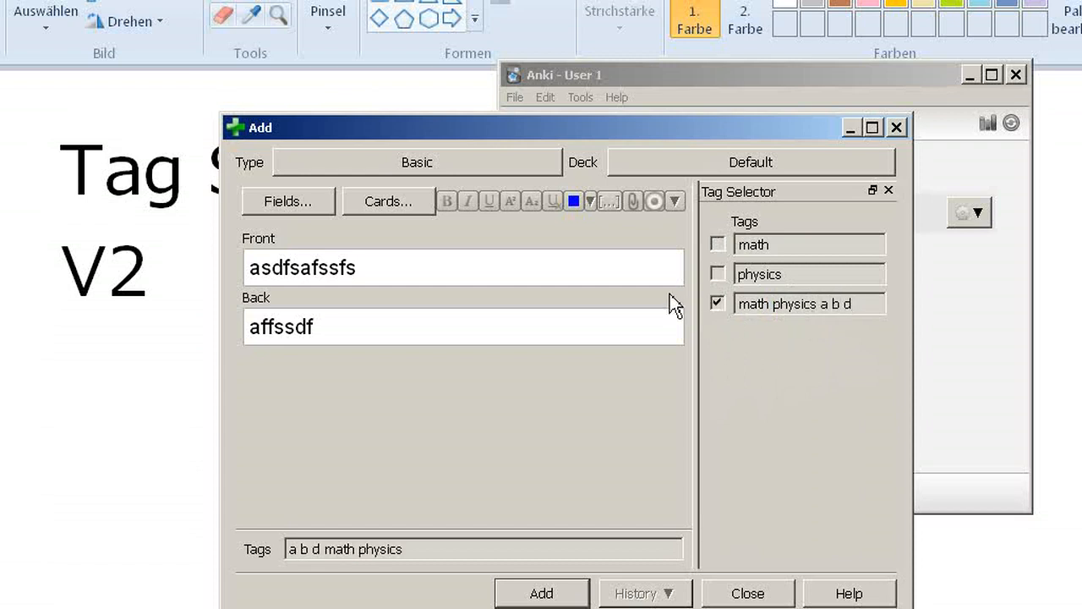
Hide the Tag Selector in the Add window and show it again
left_click(887, 190)
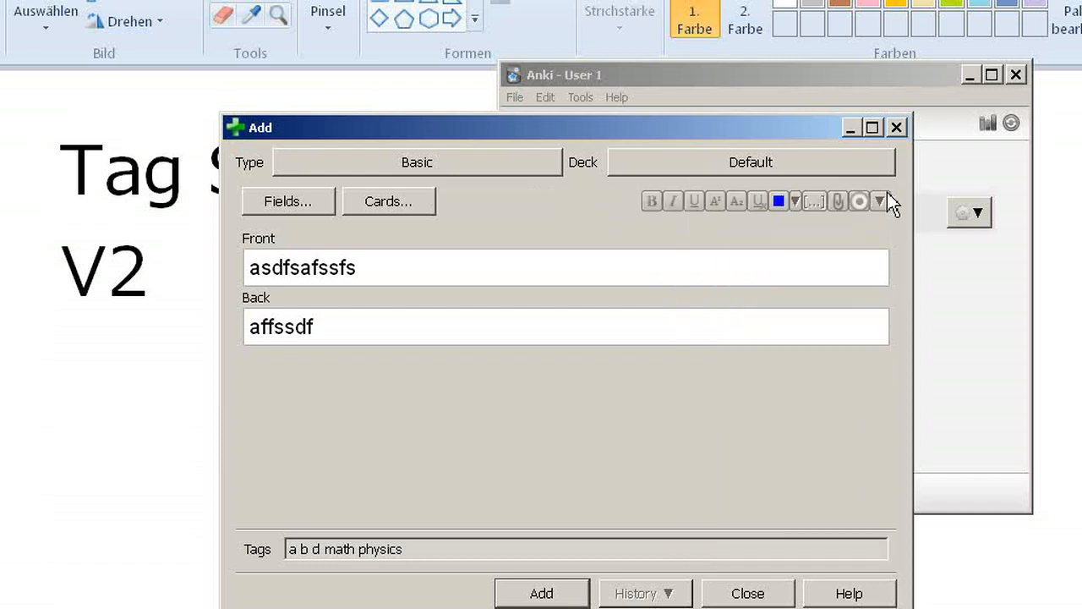
right_click(710, 378)
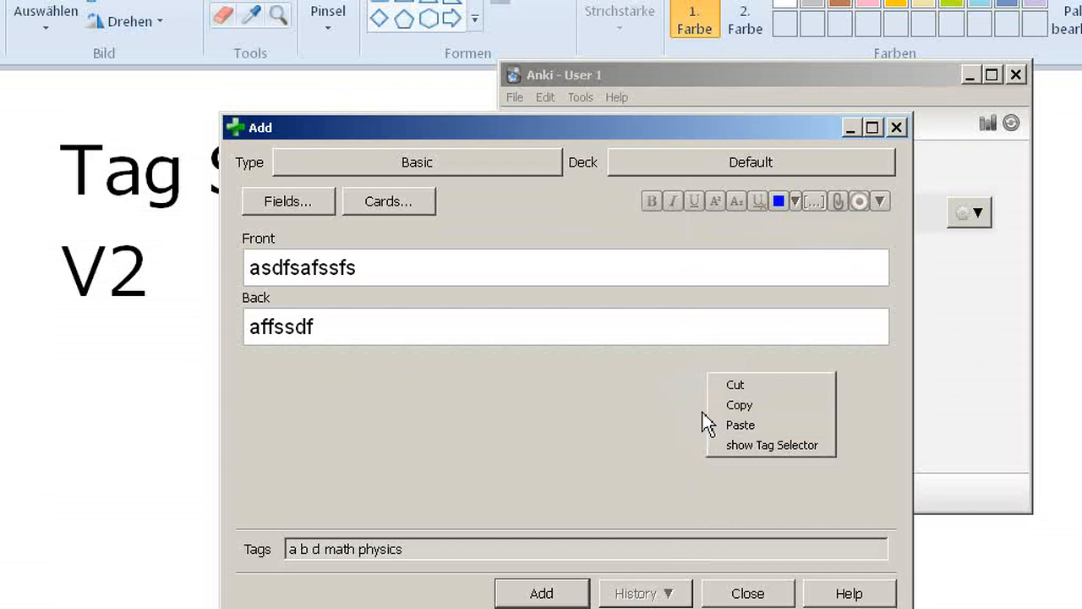
left_click(793, 446)
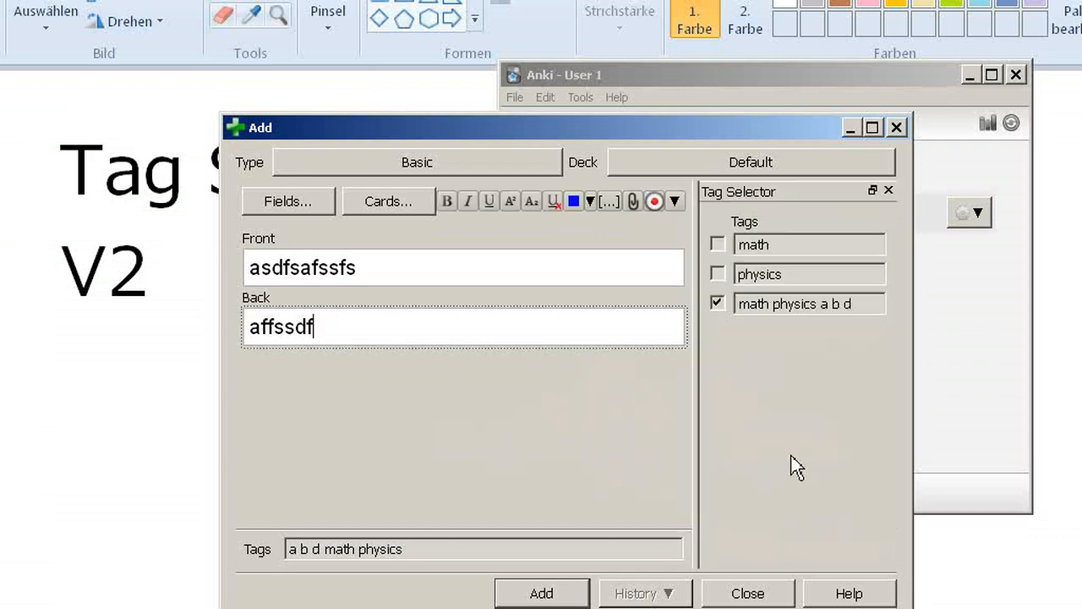
Dock the Tag Selector to the left of the note fields and close the Add window, discarding the note
left_click_drag(776, 196, 290, 209)
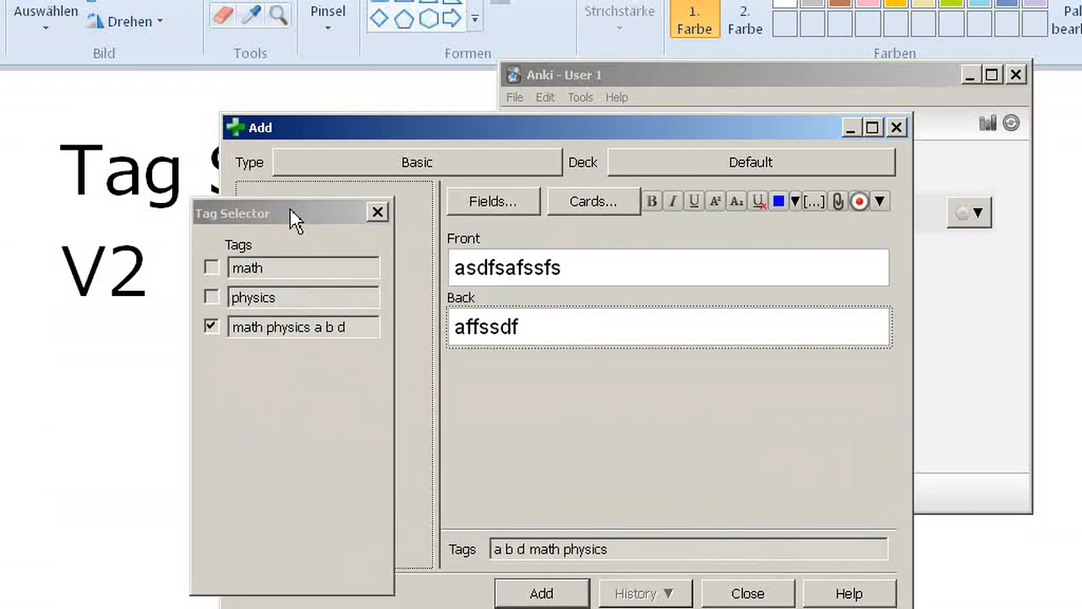
left_click(896, 129)
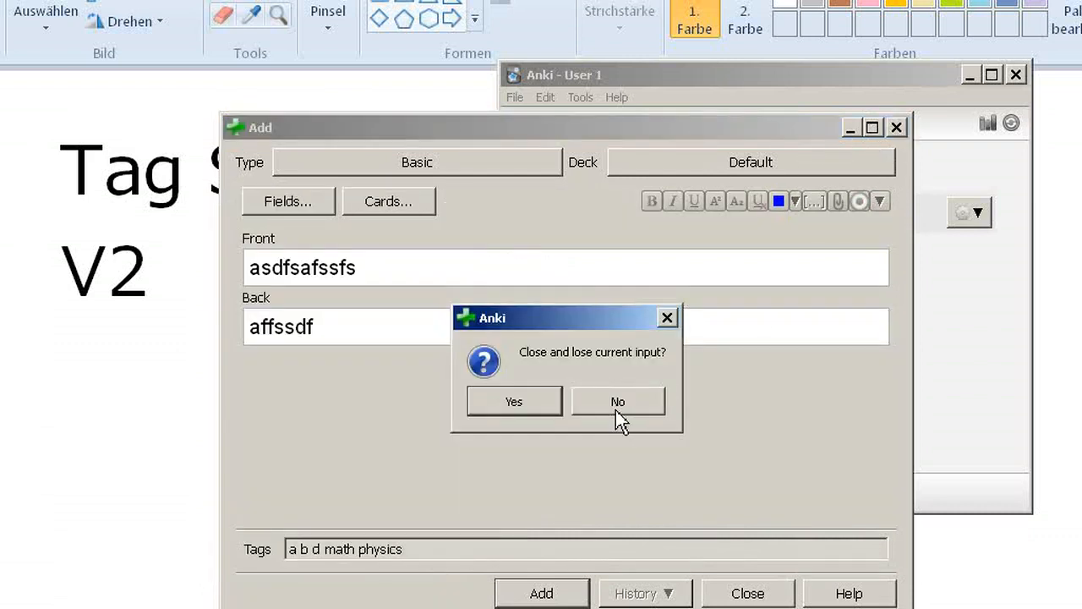
left_click(513, 404)
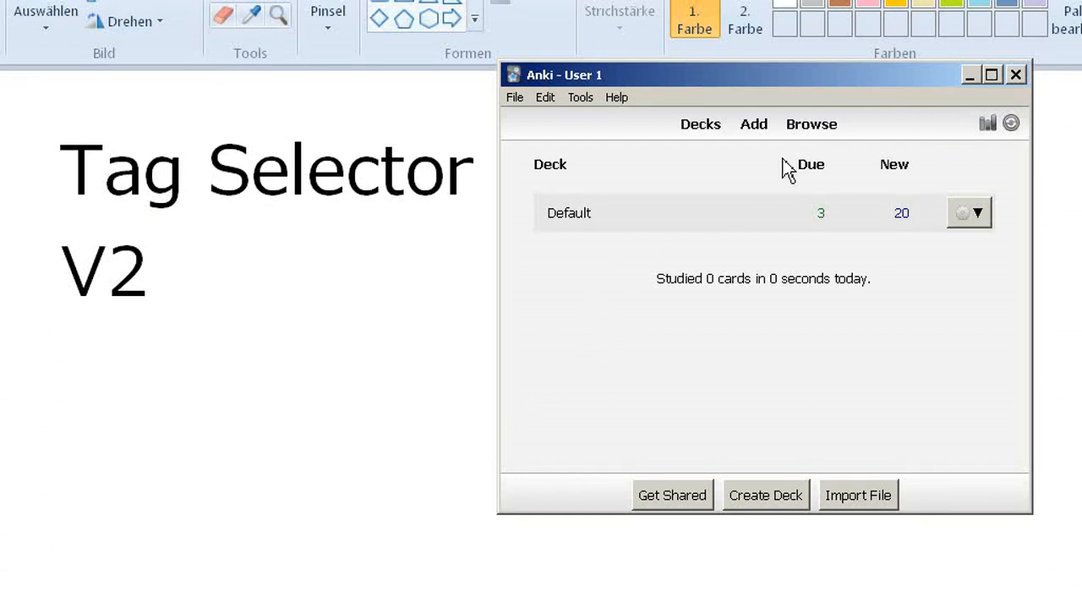
Open the card browser on the whole collection and look through several cards, ending with "asf"
left_click(810, 127)
left_click(252, 114)
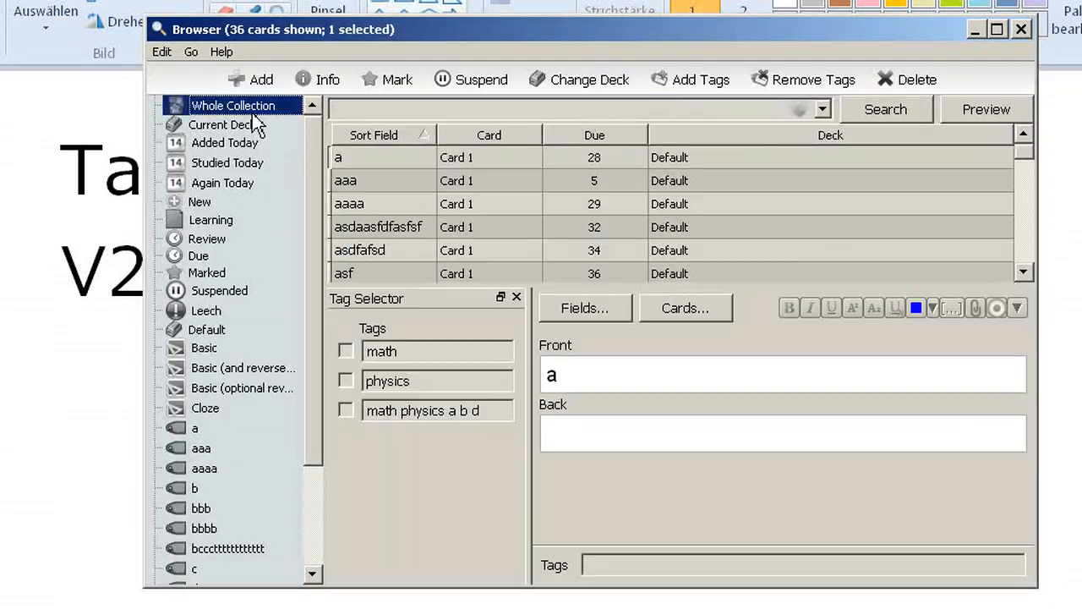
left_click(448, 158)
left_click(468, 203)
left_click(467, 228)
left_click(461, 268)
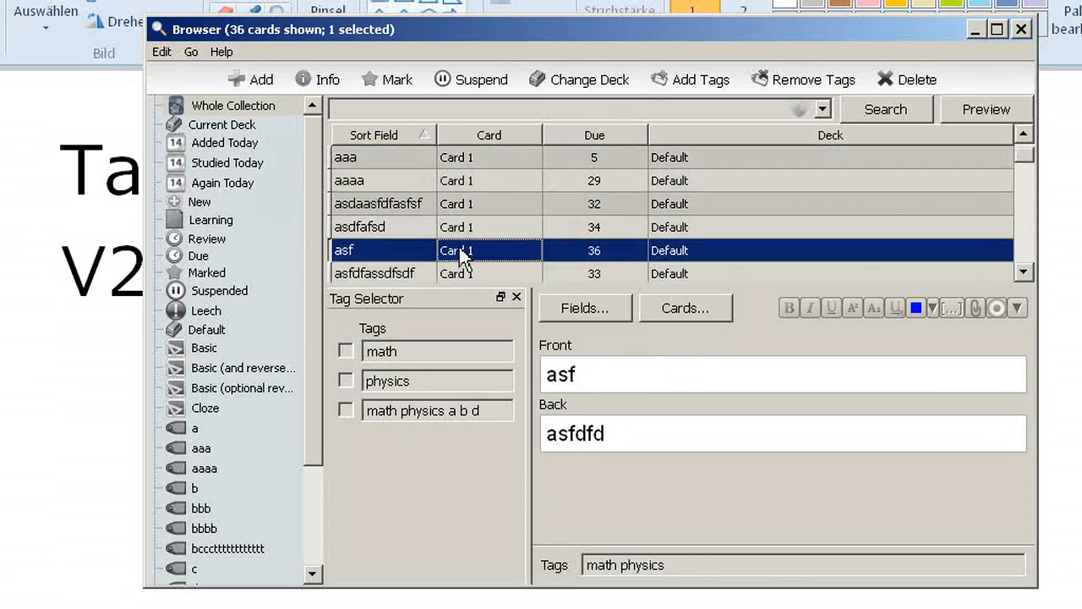
Add a fourth Tag Selector field reading "ttttt" and close the card browser
right_click(423, 464)
left_click(485, 478)
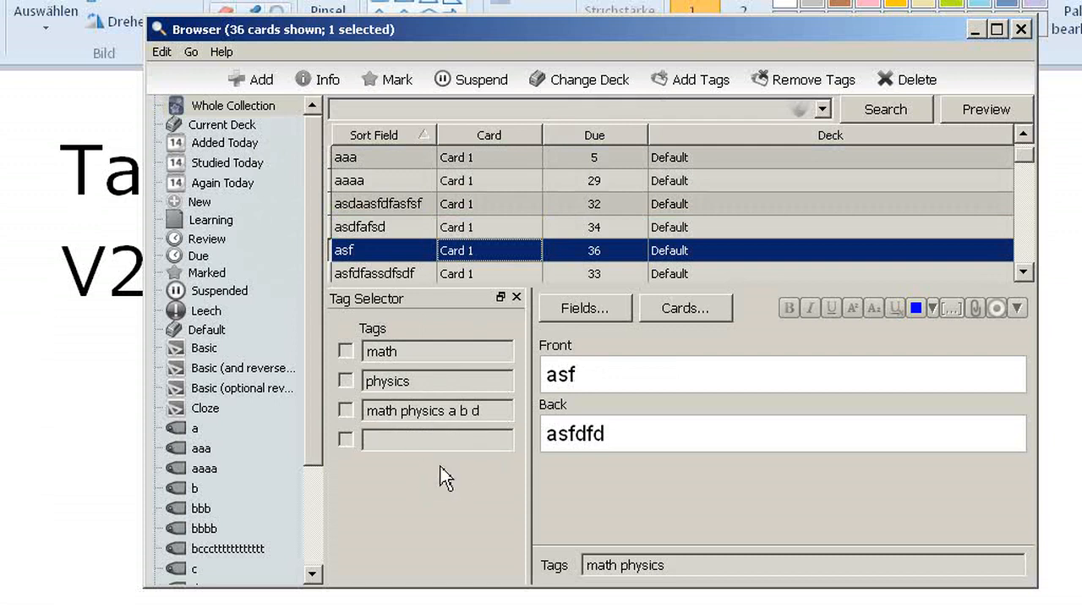
left_click(438, 440)
type("ttttt")
left_click(1023, 32)
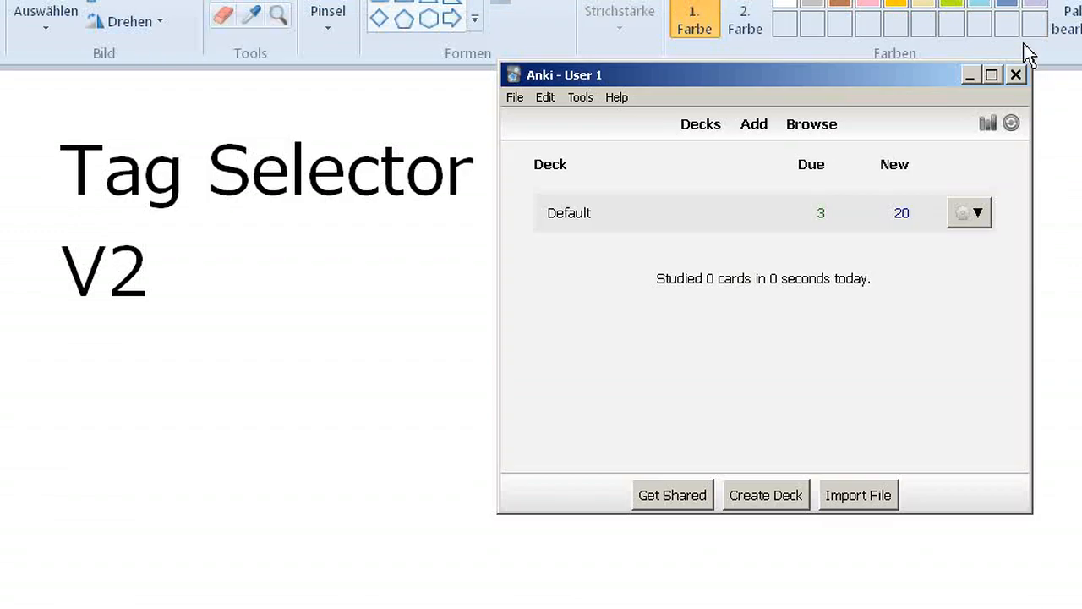
Reopen the Add window to check its Tag Selector fields and close it
left_click(756, 127)
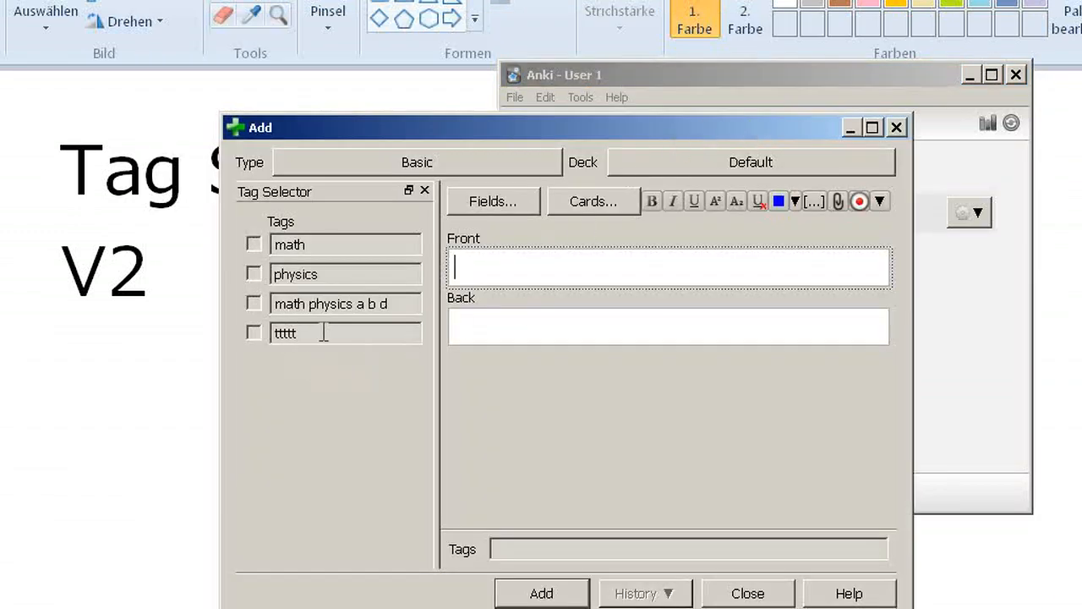
left_click(895, 127)
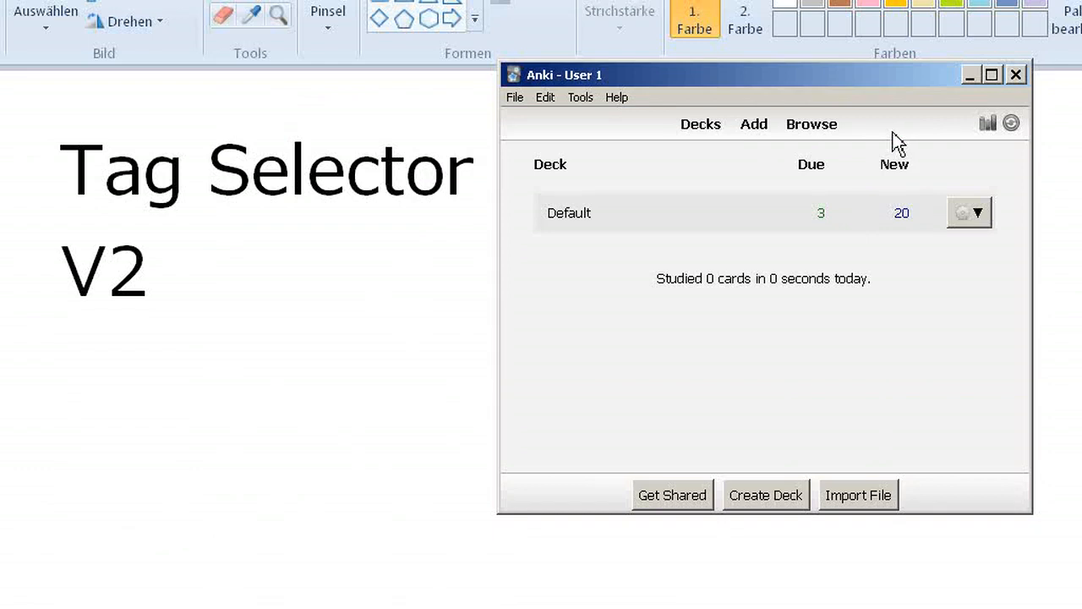
Start studying the Default deck and open the current card, "Schwein", for editing
left_click(567, 223)
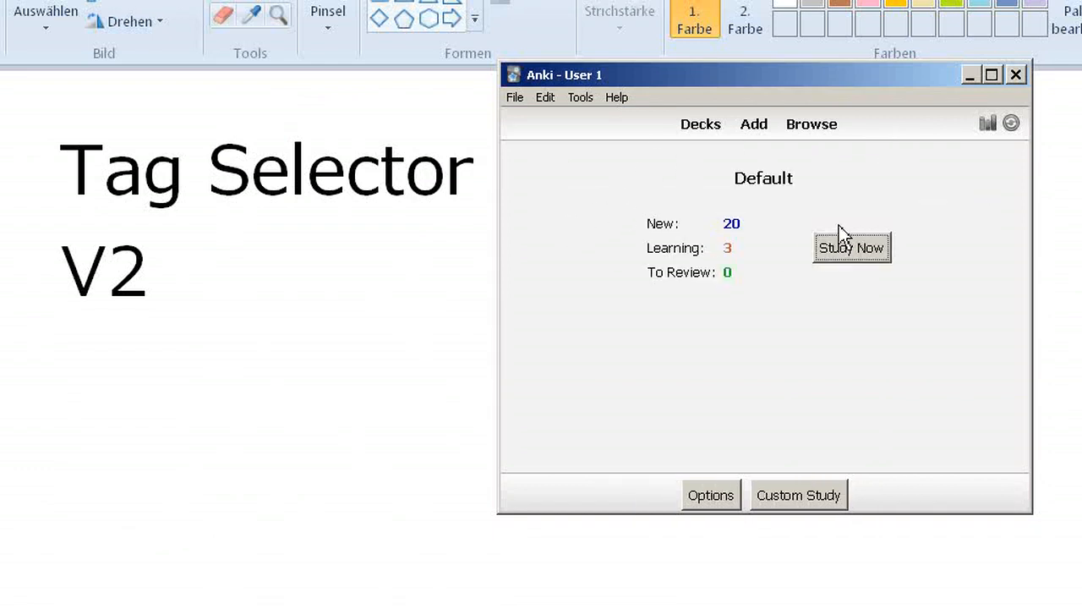
left_click(854, 250)
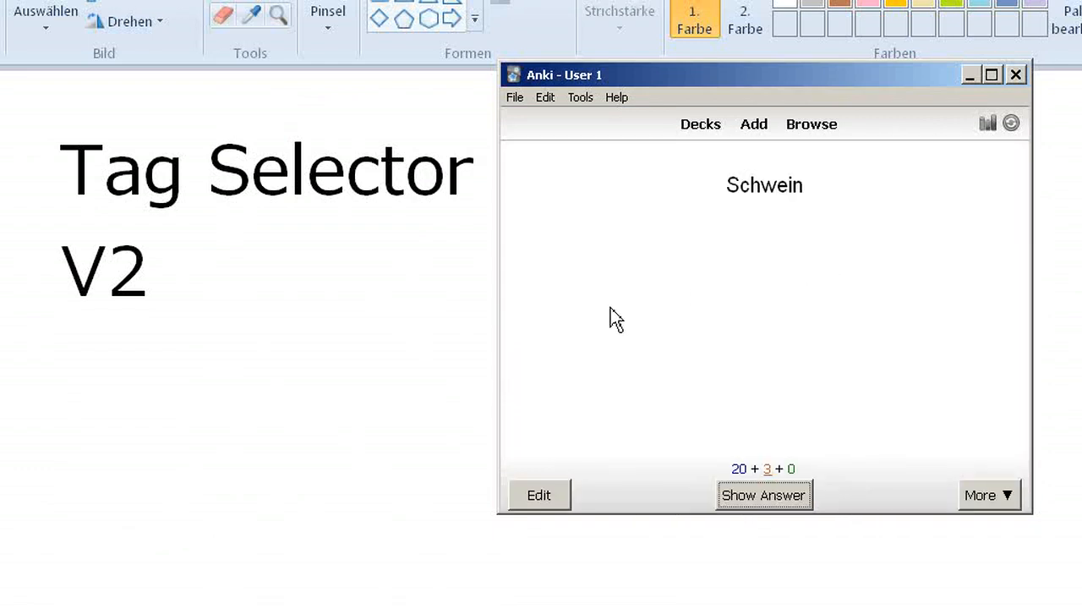
left_click(565, 497)
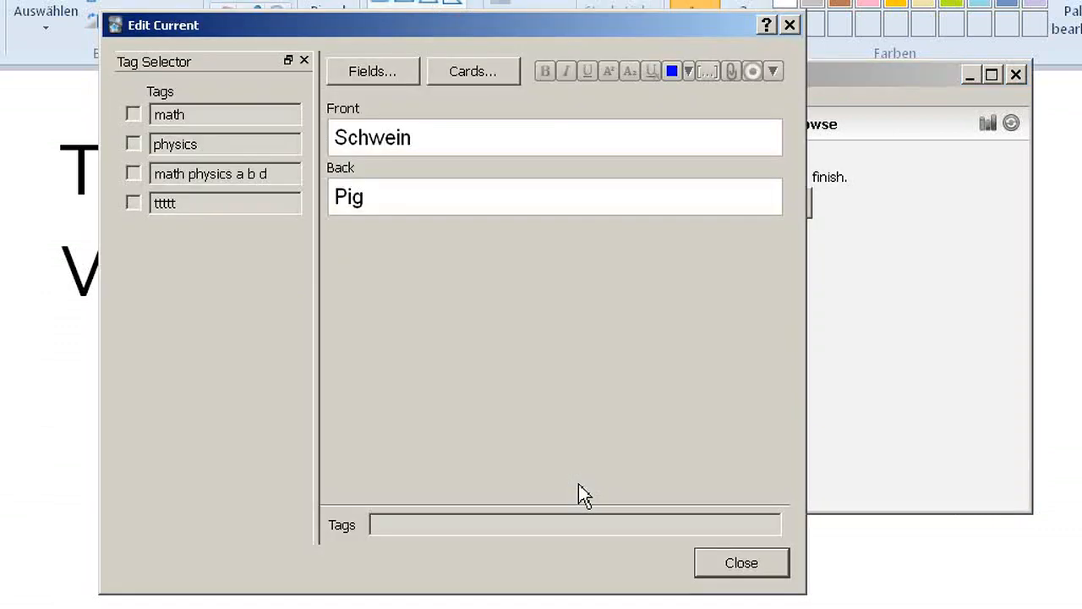
Dock the Tag Selector to the right of the card fields and add a column of empty tag fields
left_click_drag(194, 64, 743, 98)
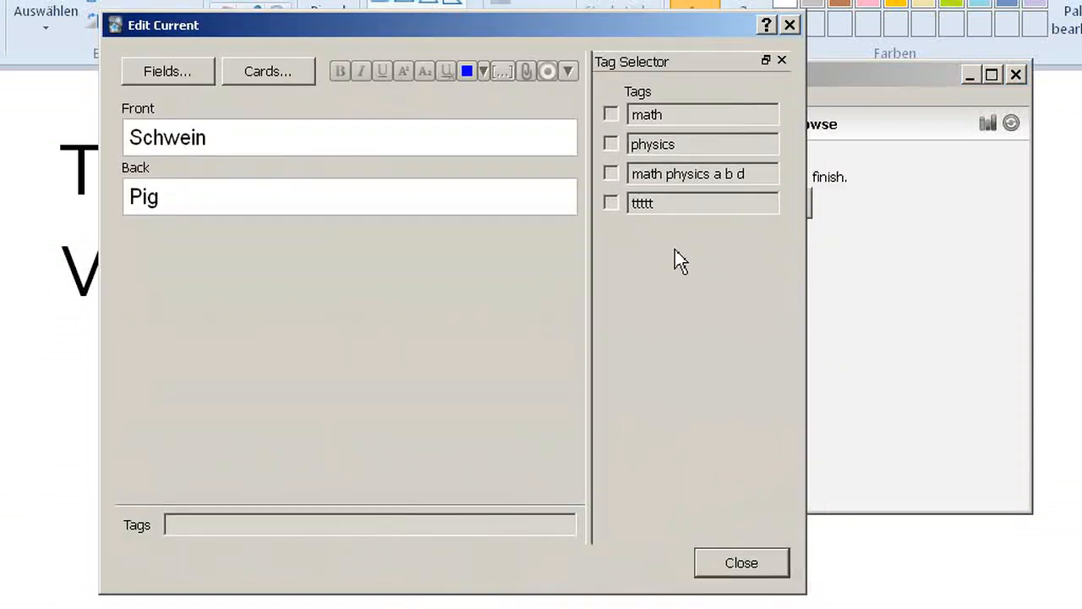
left_click(726, 503)
left_click(708, 537)
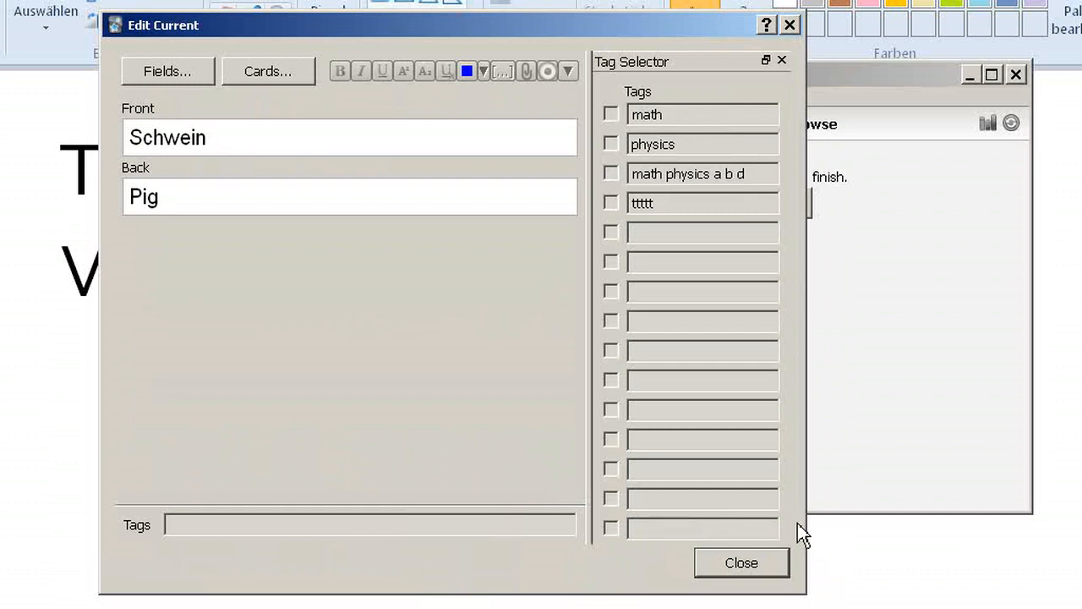
Remove the "ttttt" field and the surplus empty fields from the Tag Selector, keeping one empty field
right_click(693, 206)
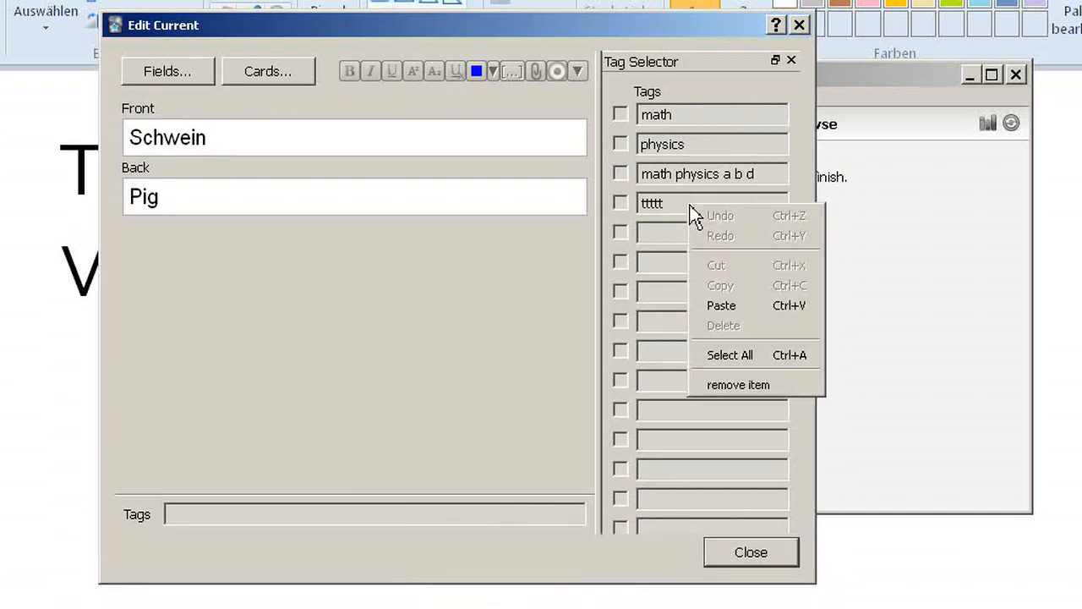
left_click(747, 379)
right_click(687, 206)
left_click(720, 392)
right_click(694, 234)
left_click(733, 417)
Move the card editing window aside and open the TagSelector add-on's script for editing
left_click_drag(668, 42, 282, 88)
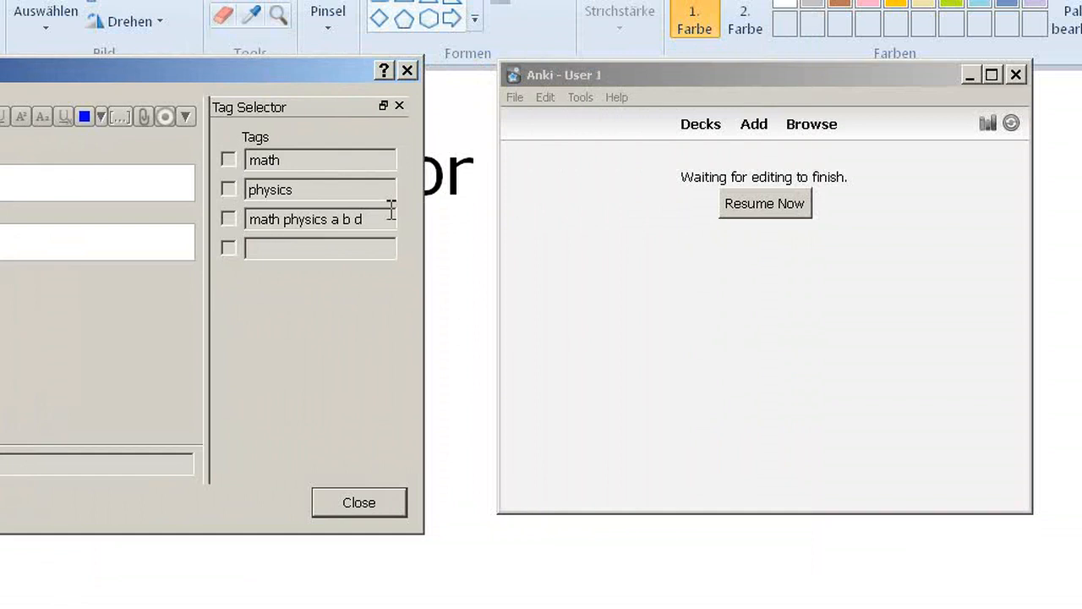
left_click(583, 99)
mouse_move(729, 246)
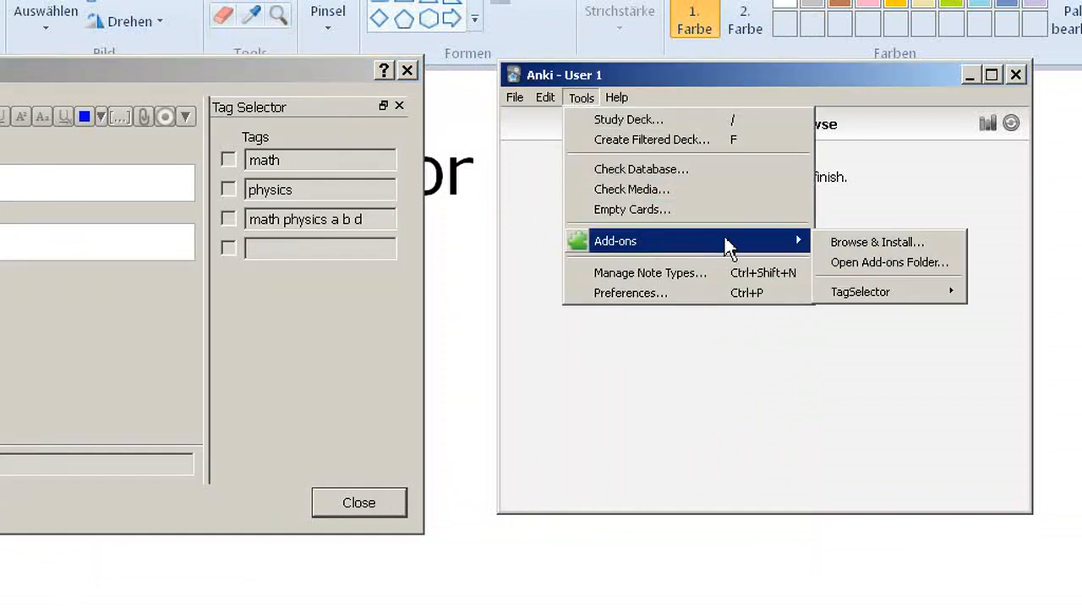
mouse_move(870, 291)
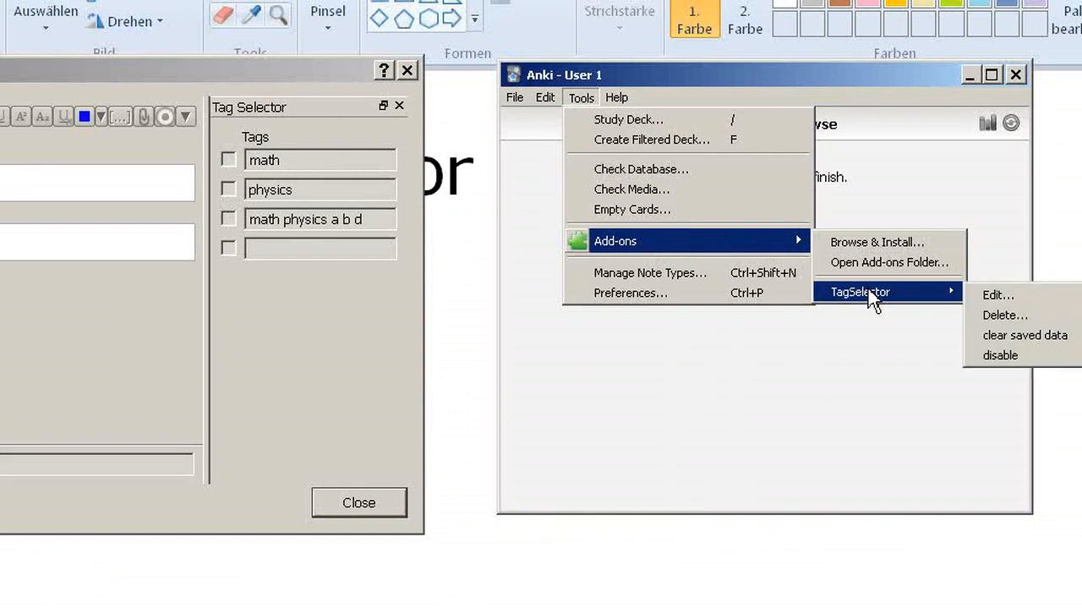
left_click(1011, 303)
Examine the settings that enable TagSelector in Add Cards, Browser and Edit Notes
left_click(597, 246)
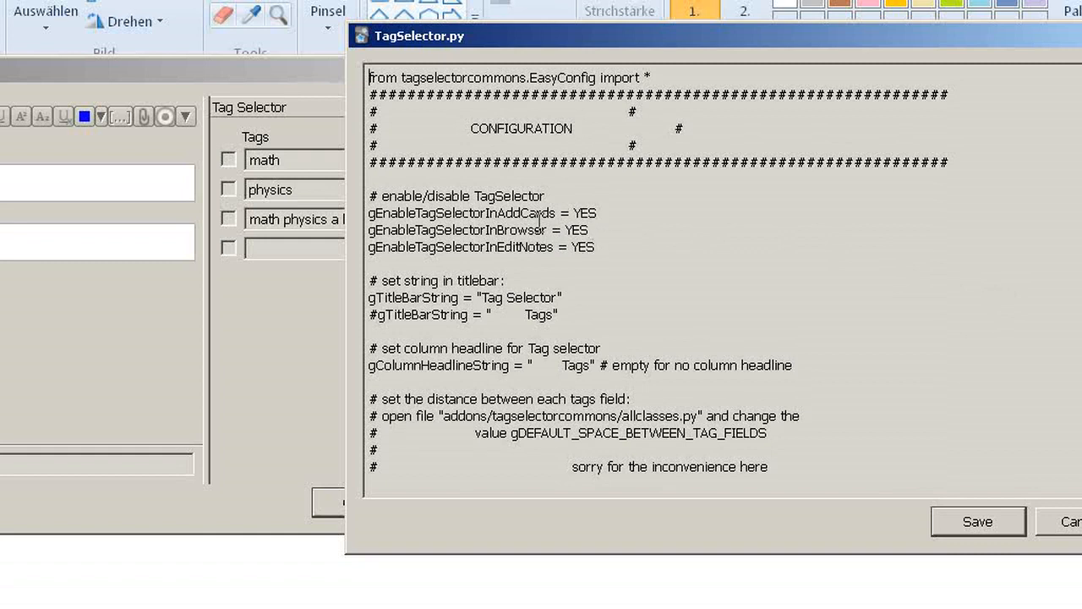
left_click_drag(560, 215, 492, 230)
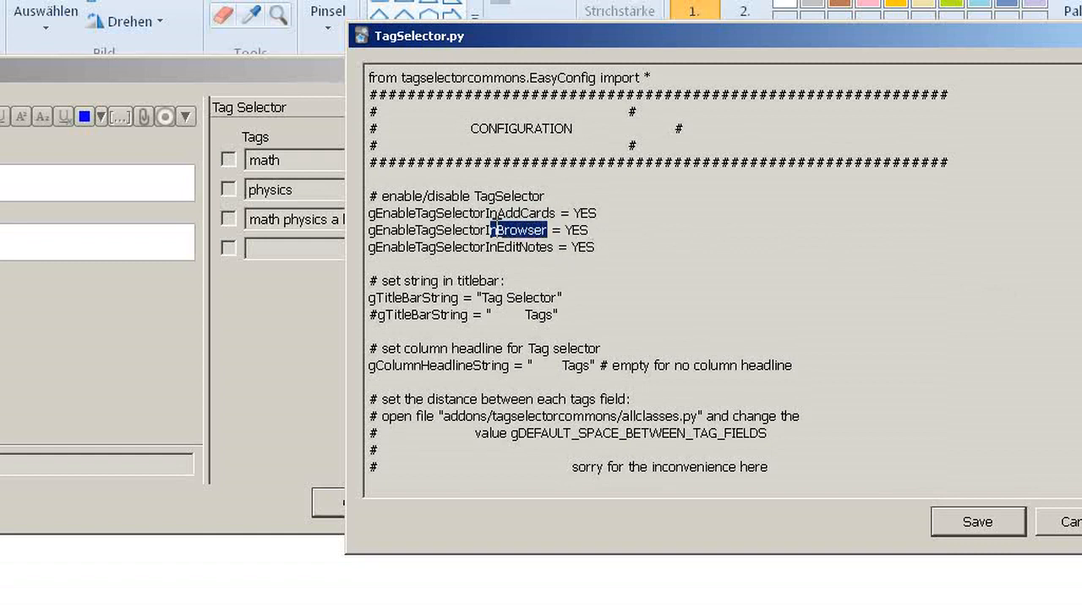
left_click_drag(552, 246, 498, 252)
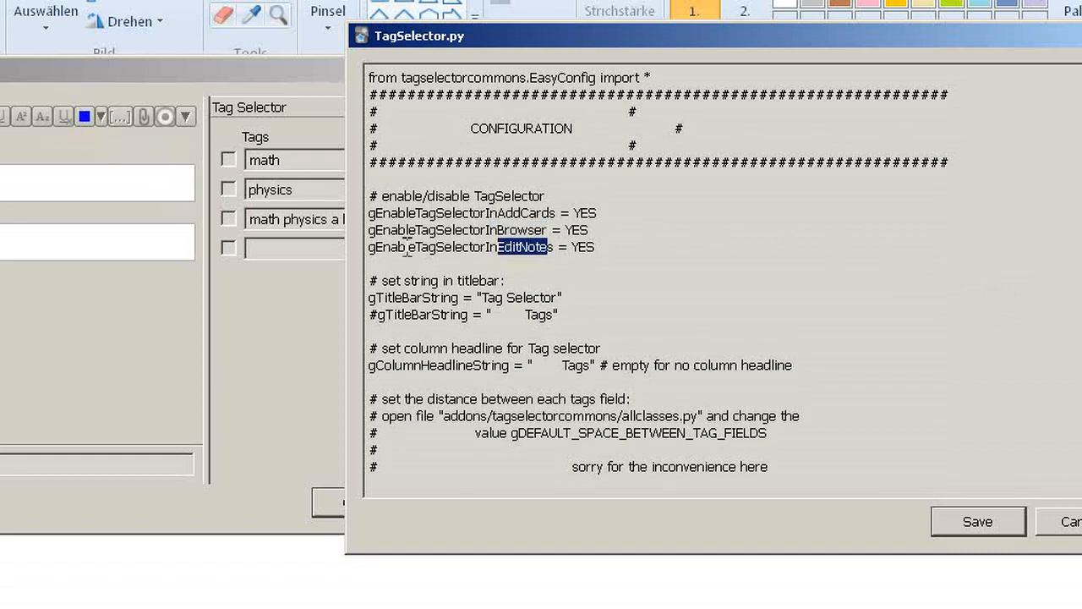
Review the YES values of the three enable settings and the gColumnHeadlineString value in TagSelector.py
left_click(590, 214)
left_click(582, 231)
left_click(587, 246)
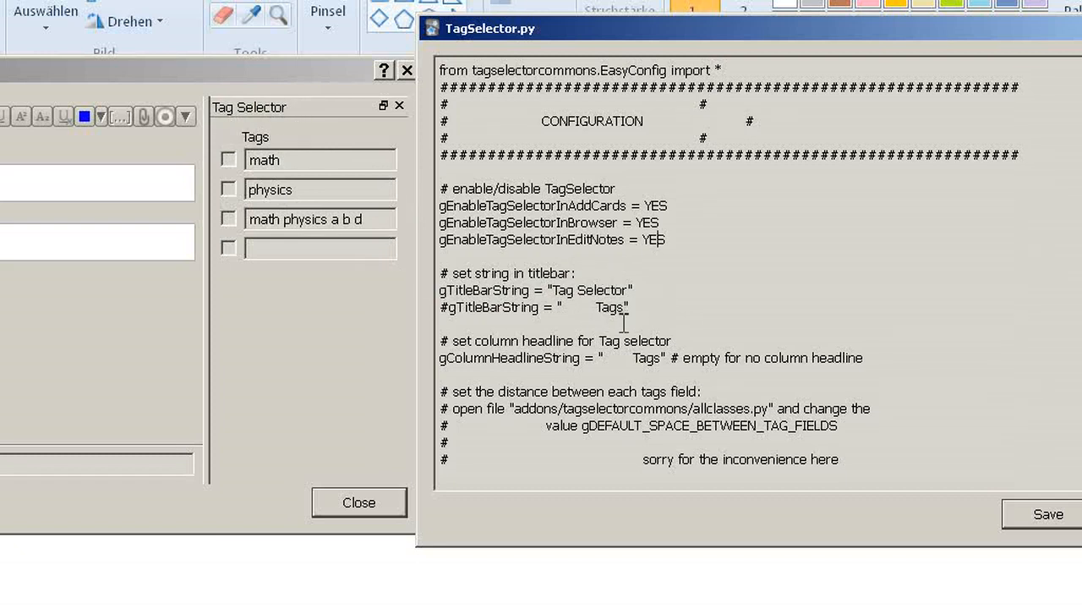
left_click_drag(440, 358, 662, 360)
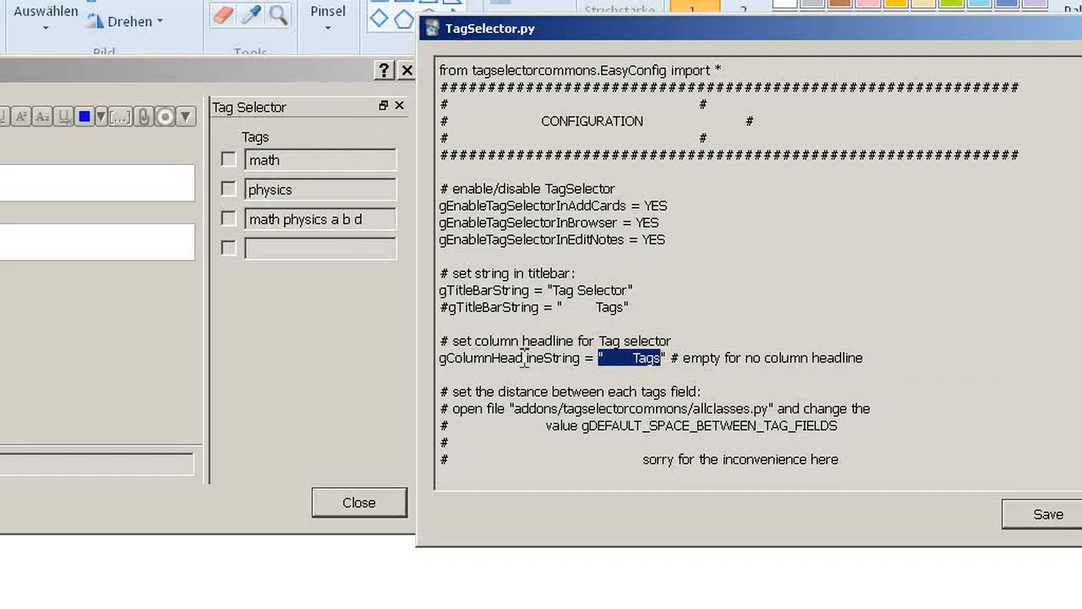
left_click(626, 356)
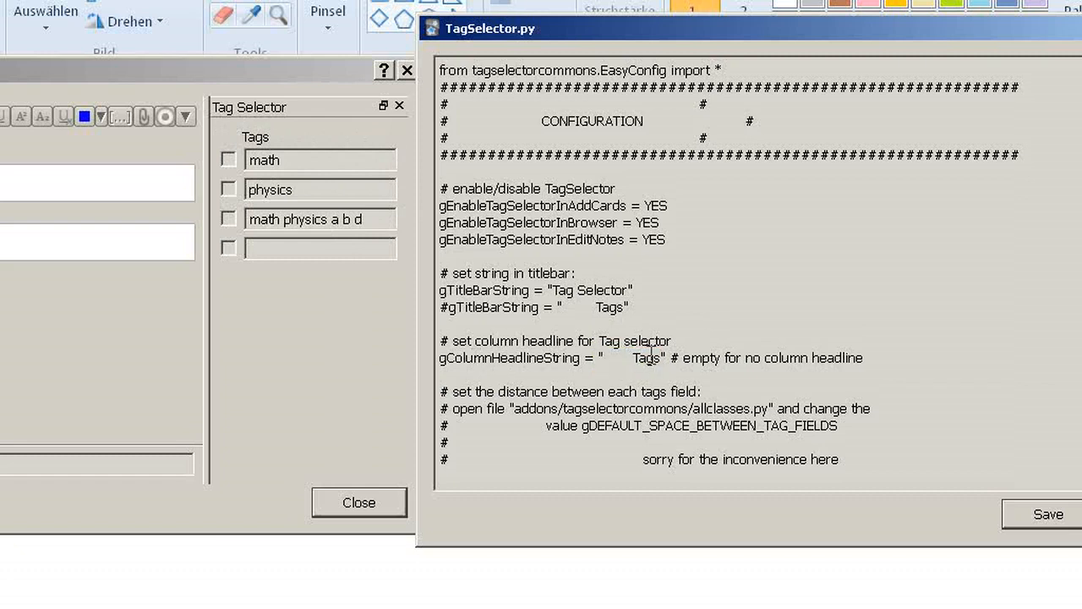
Uncomment the gTitleBarString line containing "Tags" and comment out the one set to "Tag Selector"
double_click(444, 307)
key("Delete")
key("Up")
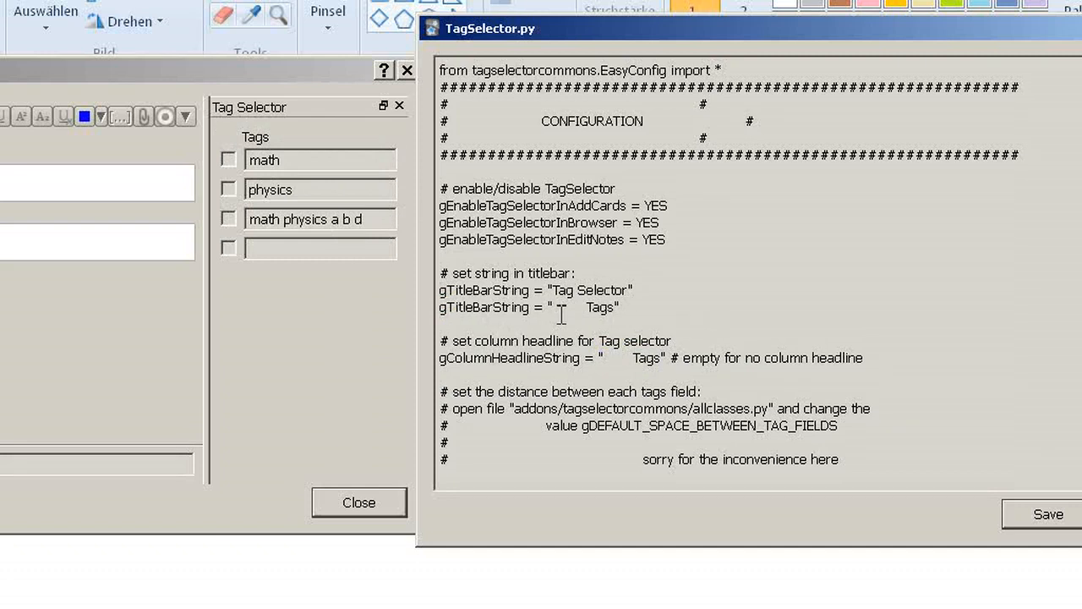
type("#")
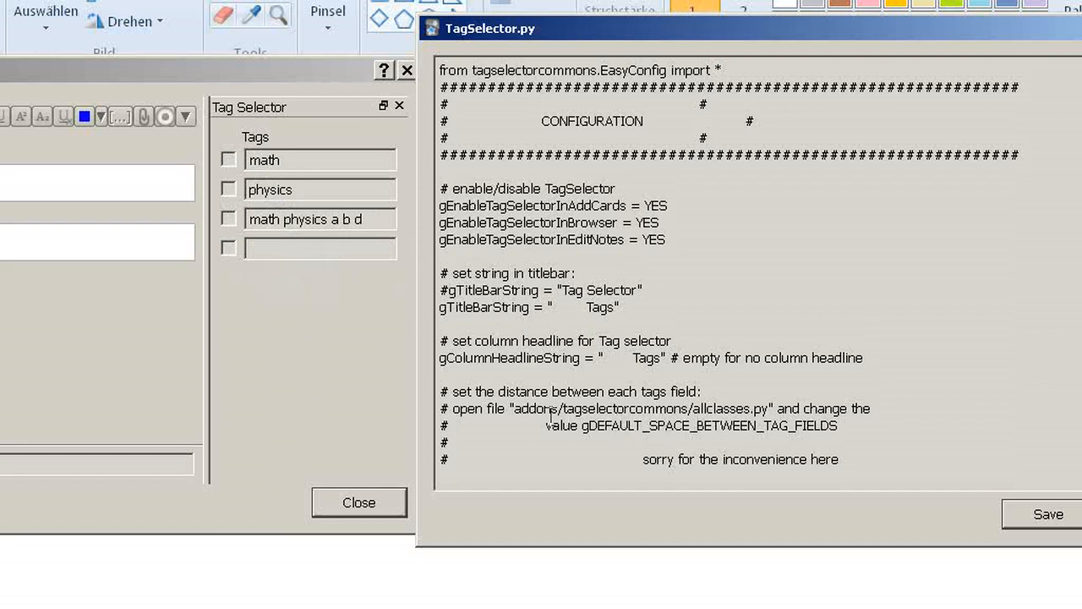
Switch to the file manager and open allclasses.py from the tagselectorcommons folder in the addons directory
key("alt+Tab")
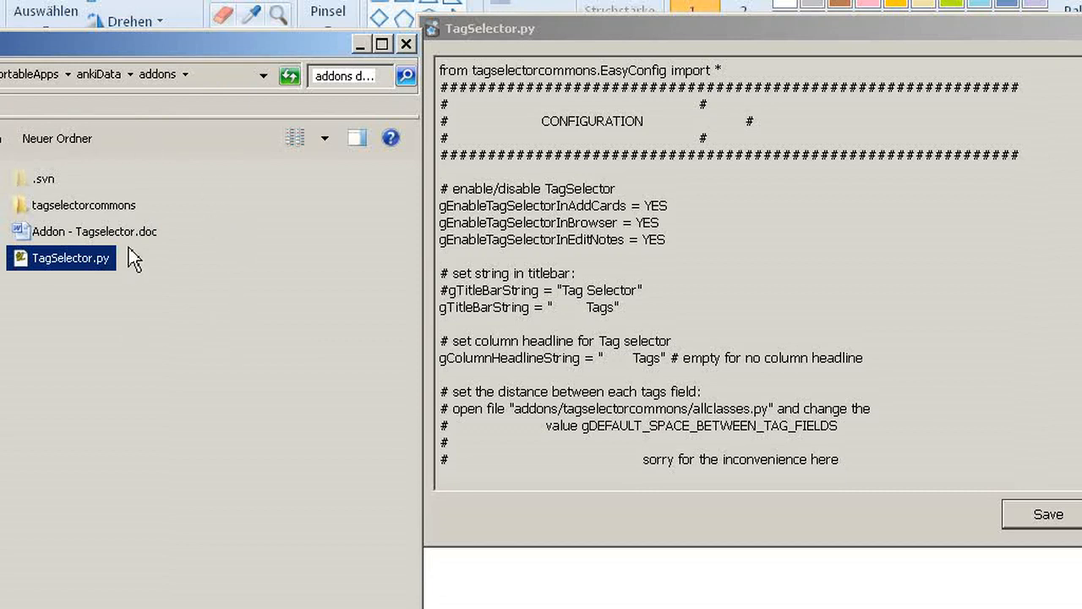
left_click(79, 213)
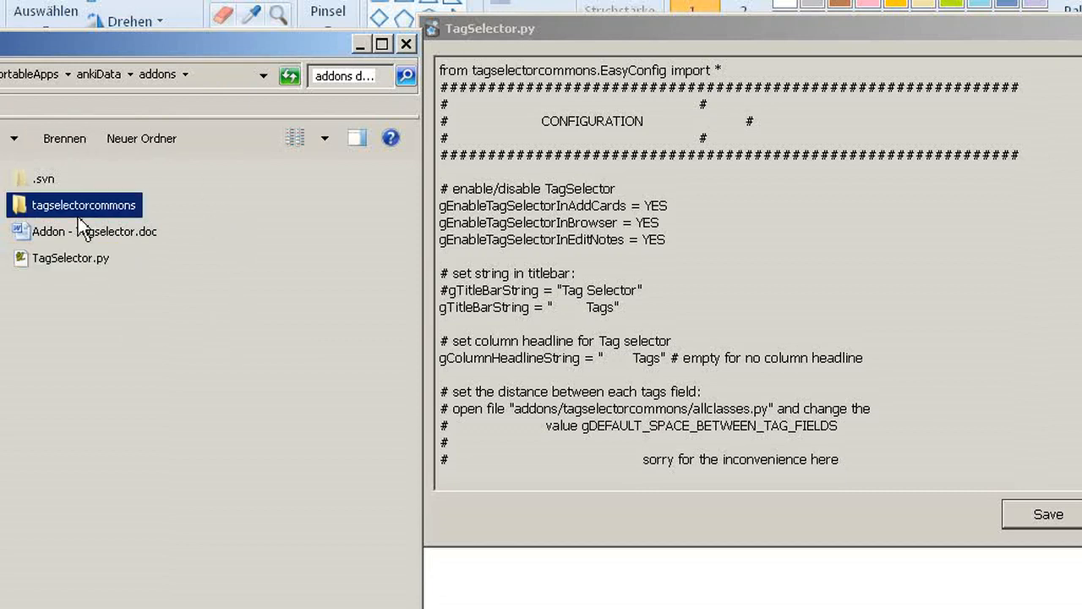
double_click(82, 207)
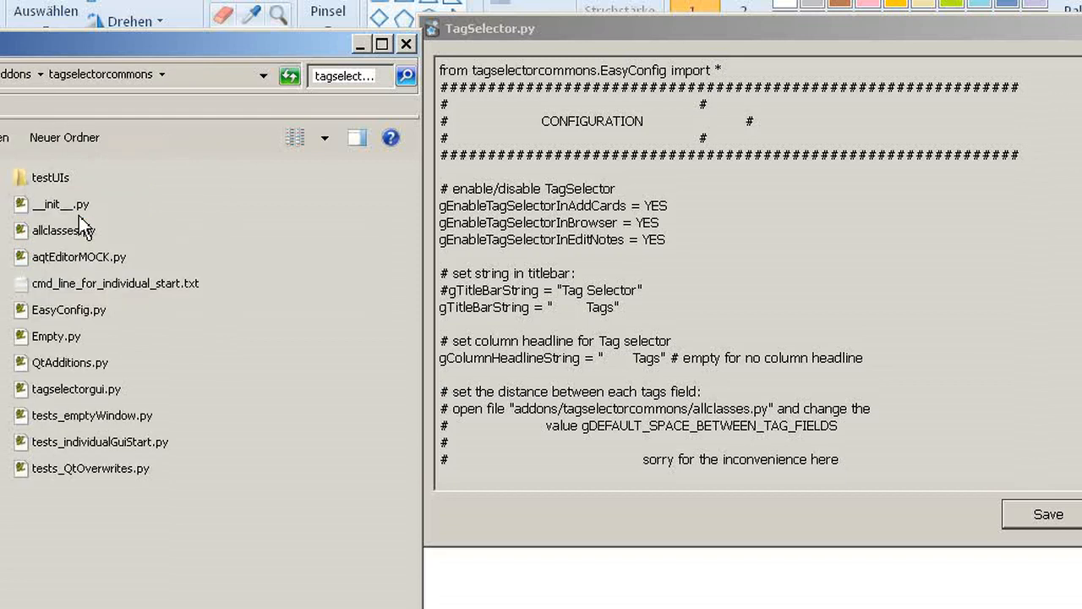
left_click(79, 233)
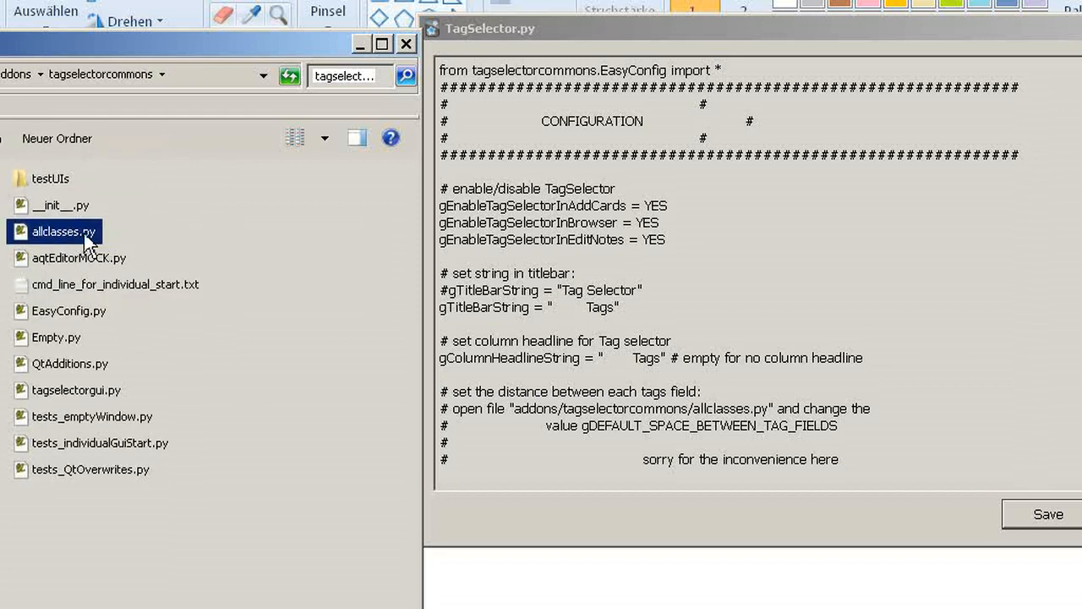
double_click(87, 243)
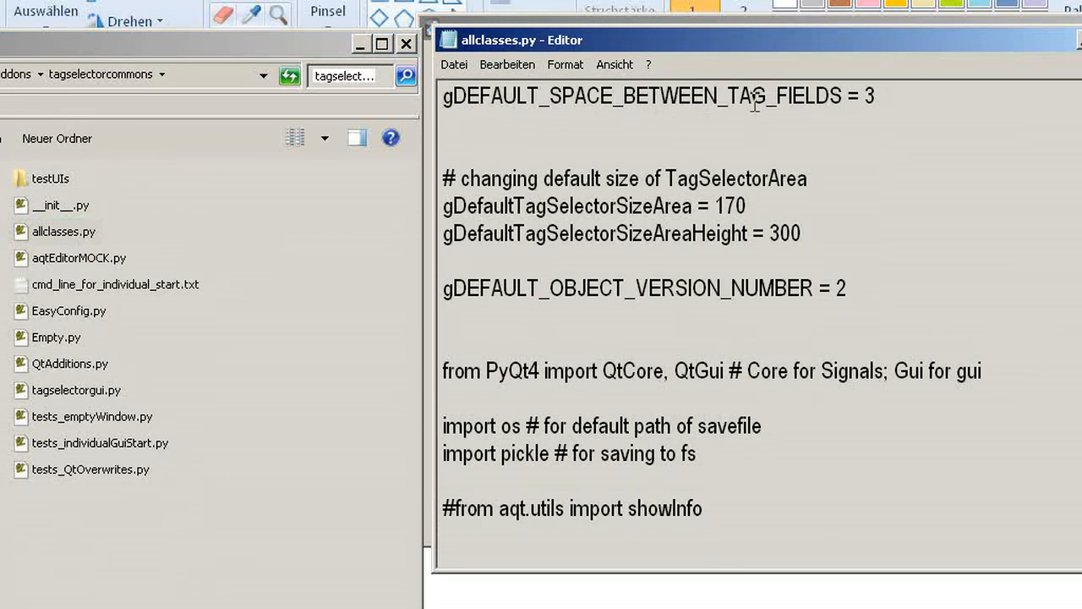
Examine the gDEFAULT_SPACE_BETWEEN_TAG_FIELDS and gDEFAULT_OBJECT_VERSION_NUMBER settings in allclasses.py
left_click_drag(863, 96, 877, 96)
left_click(856, 288)
left_click_drag(856, 288, 455, 288)
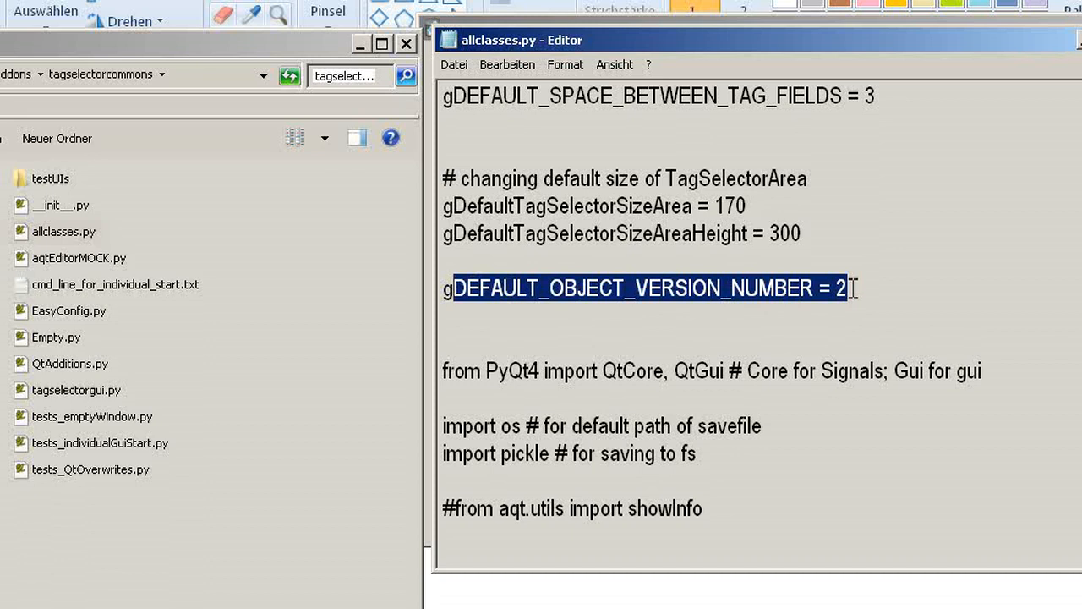
left_click_drag(889, 98, 441, 96)
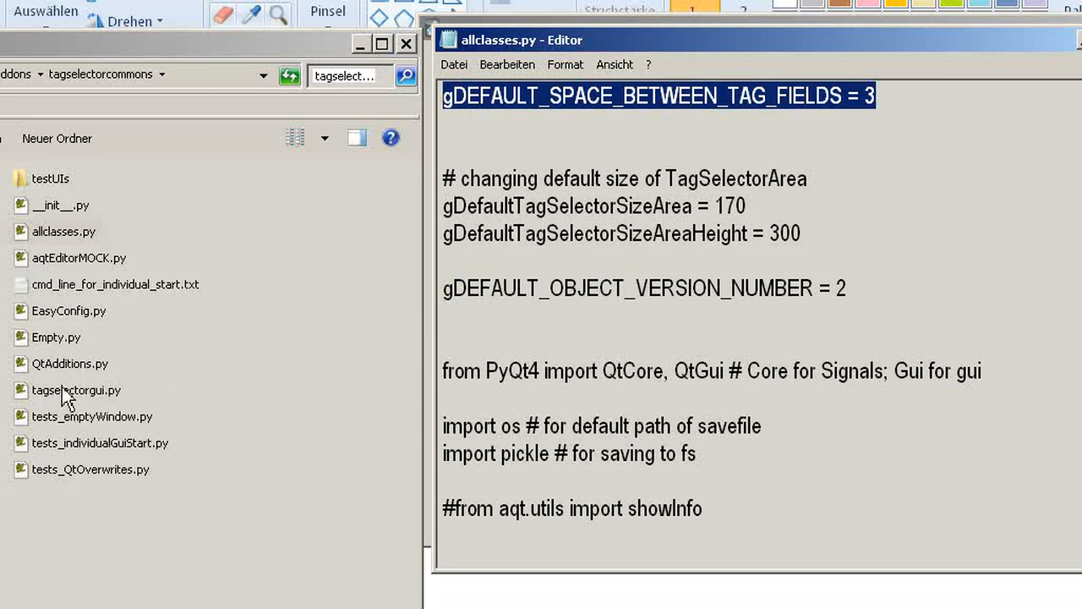
Open tagselectorgui.py in the text editor and locate its section for special colors
left_click_drag(72, 389, 609, 304)
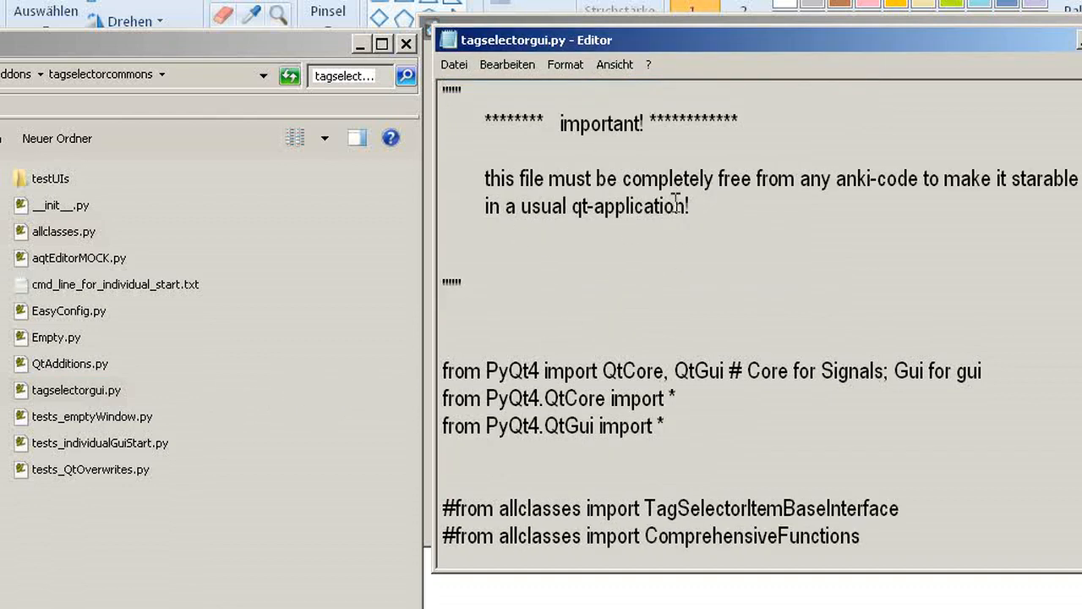
scroll(578, 246, "down", 7)
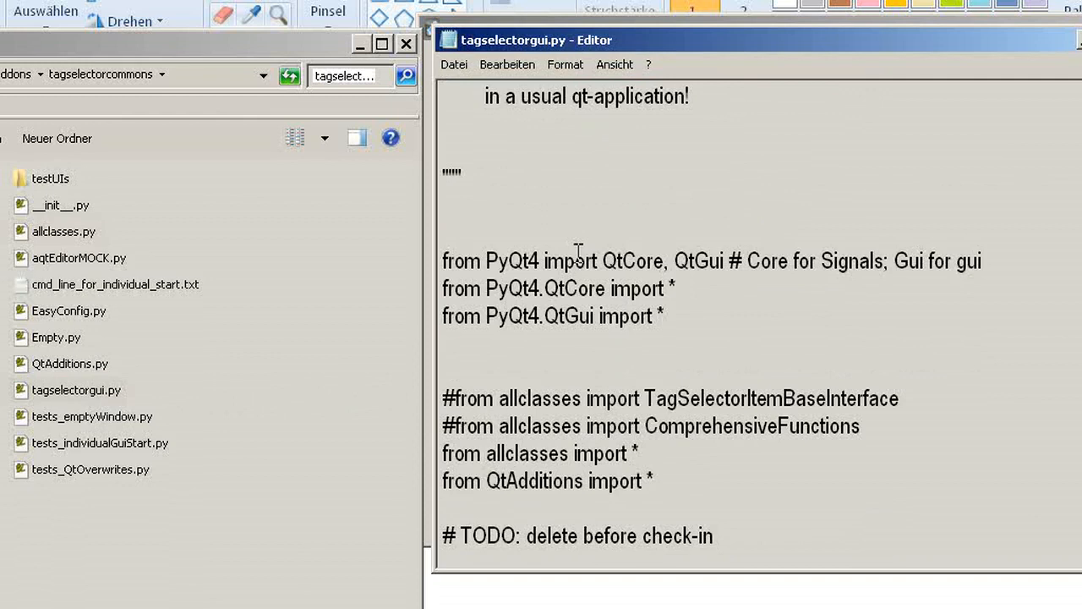
scroll(579, 253, "down", 5)
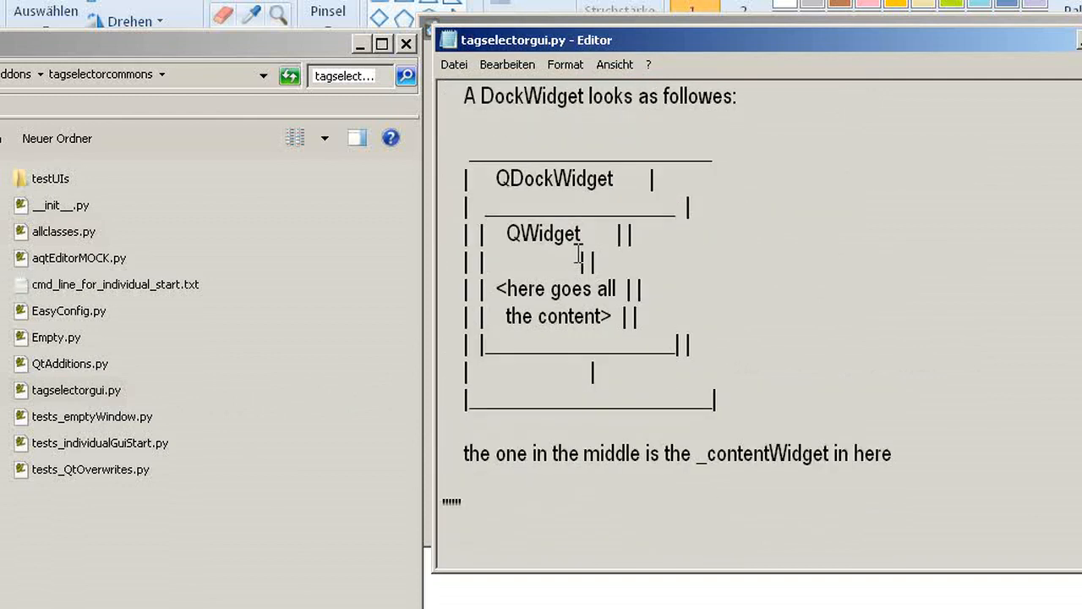
scroll(577, 253, "down", 2)
left_click_drag(535, 206, 669, 210)
scroll(673, 211, "down", 1)
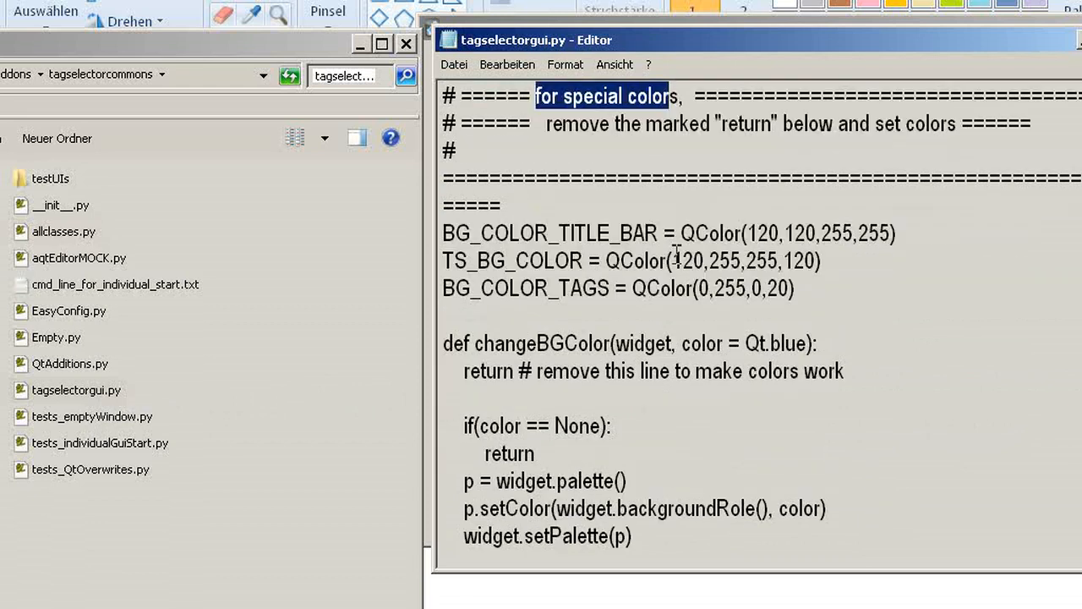
Comment out the marked return line at the start of the changeBGColor function with "#"
left_click(464, 371)
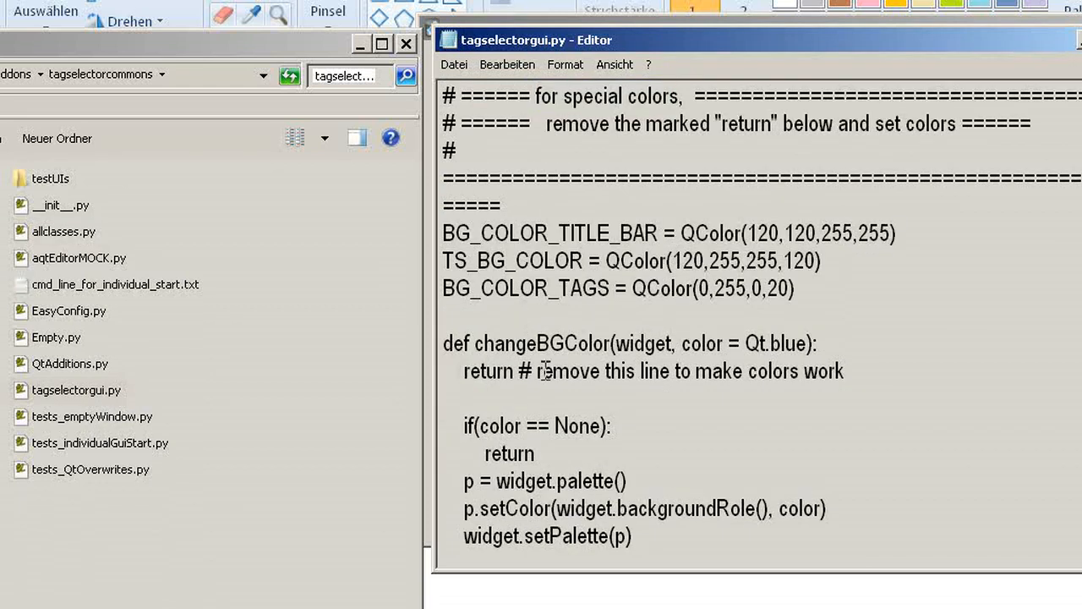
type("#")
key("Left")
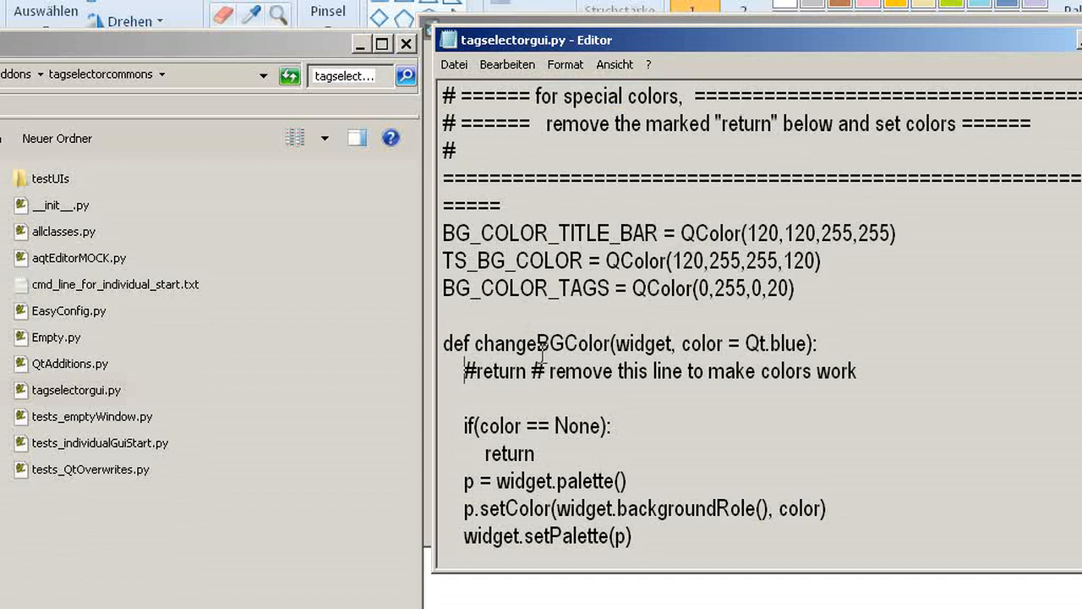
Review the TS_BG_COLOR and BG_COLOR_TAGS settings, and open Anki's Add window to view the Tag Selector's colors
double_click(483, 261)
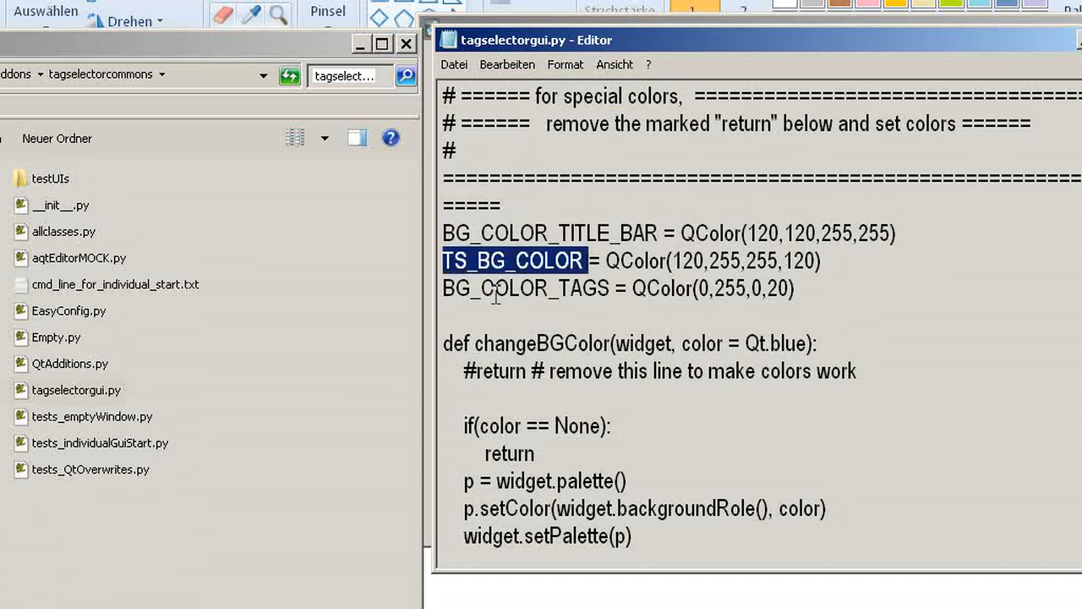
double_click(496, 291)
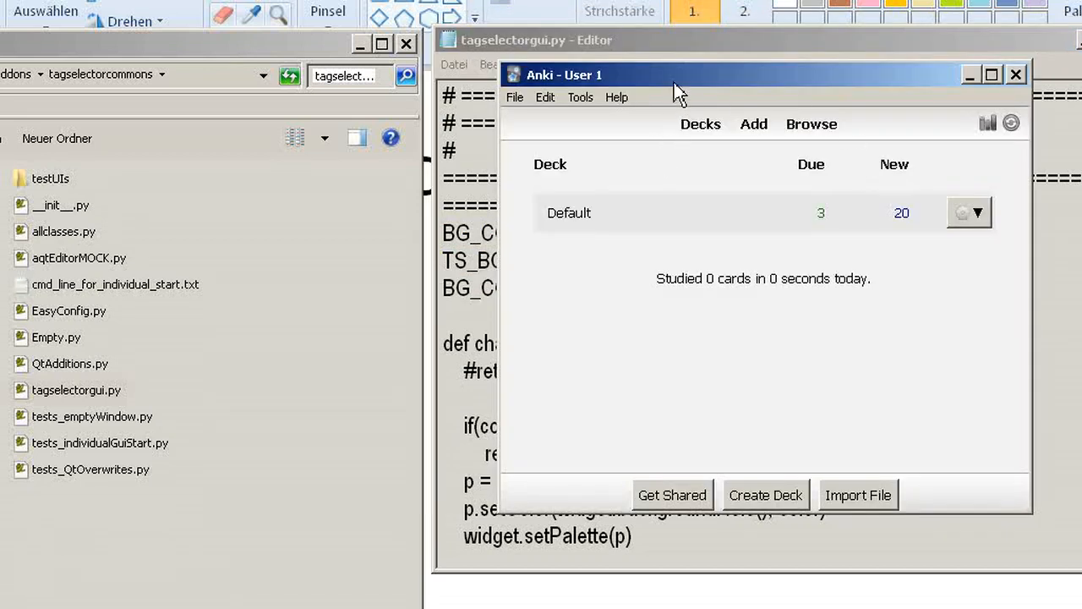
left_click(754, 125)
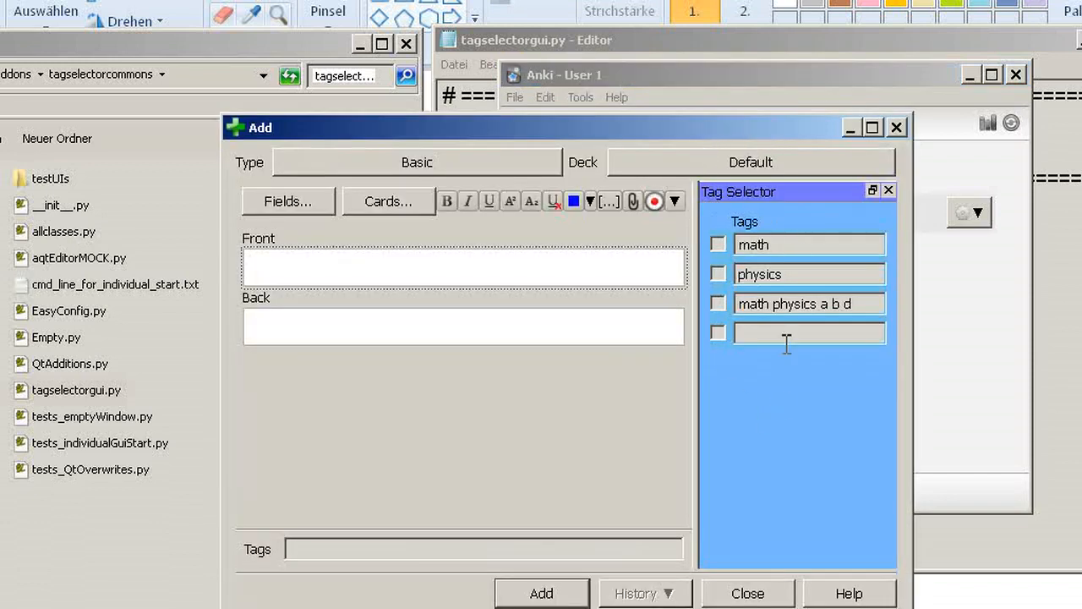